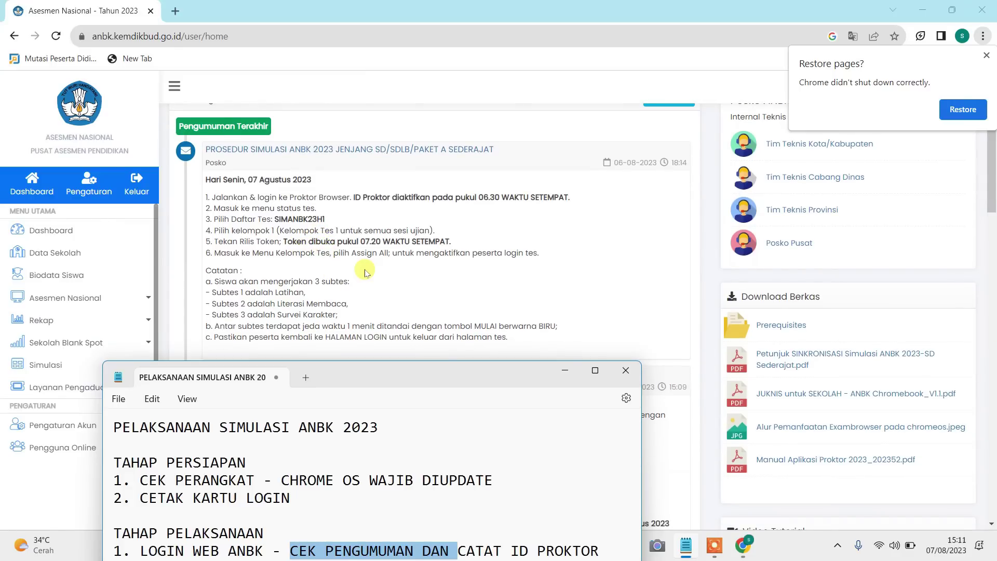
- Open the Komputer Proktor recap of the simulation section and check the server code and password for the proctor login
click(67, 367)
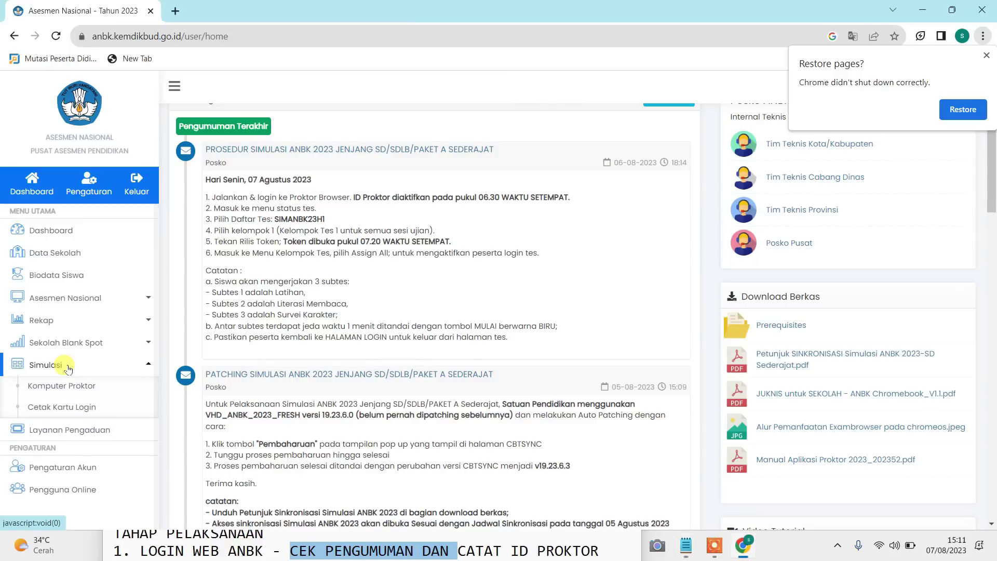
click(88, 393)
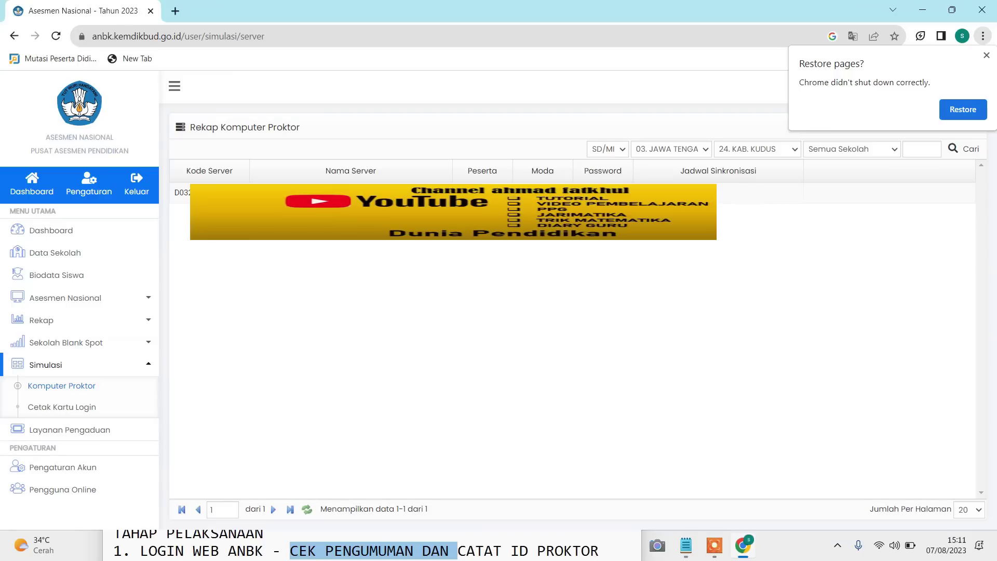
click(464, 300)
click(179, 193)
- Highlight "LOGIN DAN SETTING PROKTOR BROWSER" in the Notepad checklist and dismiss the browser's restore-pages prompt
click(292, 286)
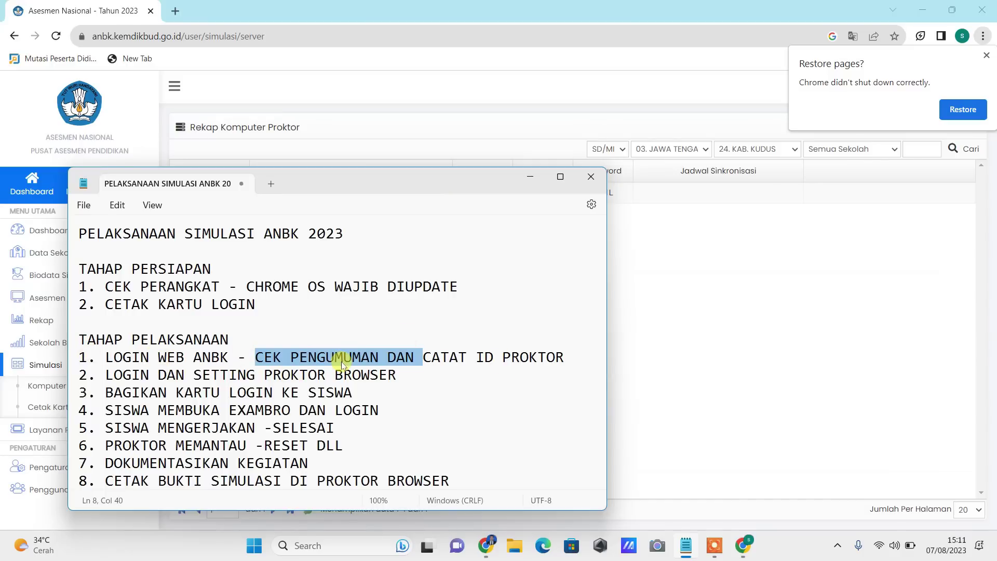
drag(397, 374, 99, 375)
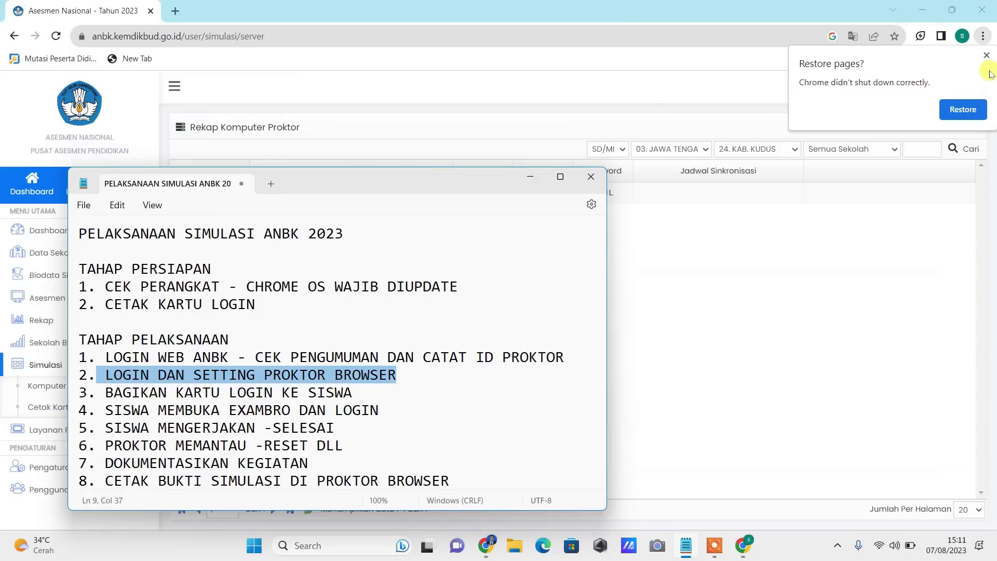
click(987, 55)
- Switch to File Explorer, launch proktorbrowser from the "64Bit - ProktorBrowser_23.0729 (1)" folder in Downloads, and run the proctor browser
key(alt+Tab)
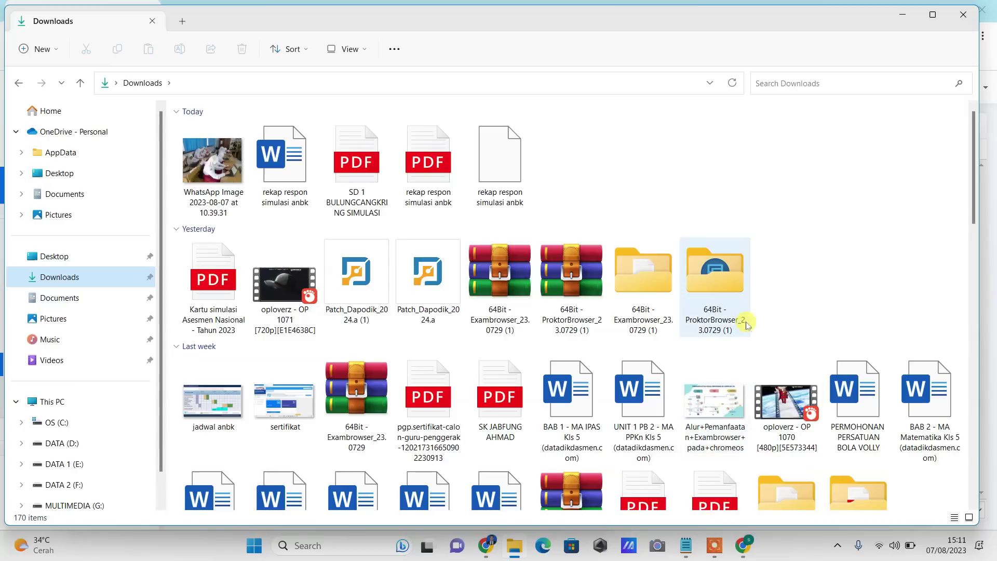
double_click(743, 322)
double_click(394, 228)
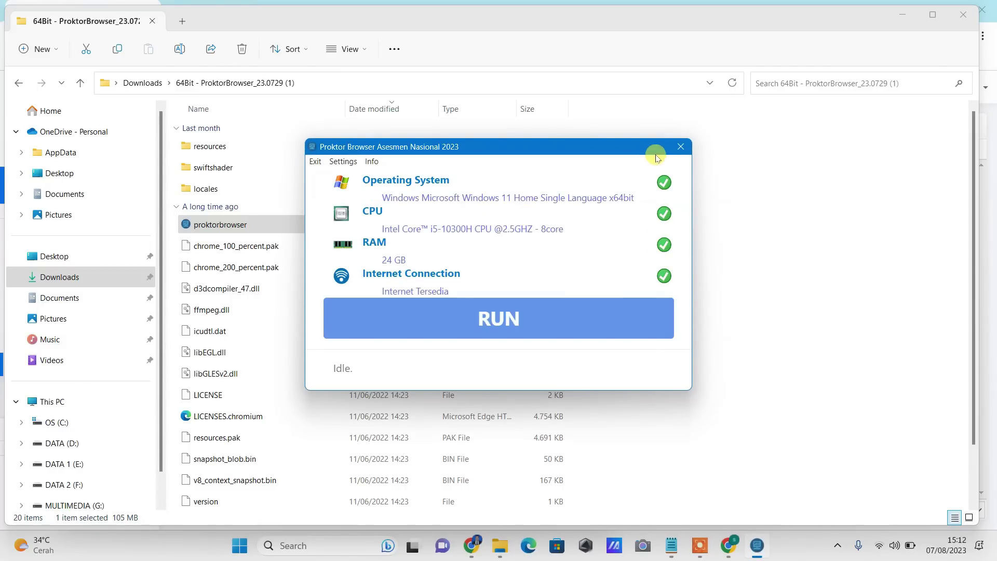
click(545, 318)
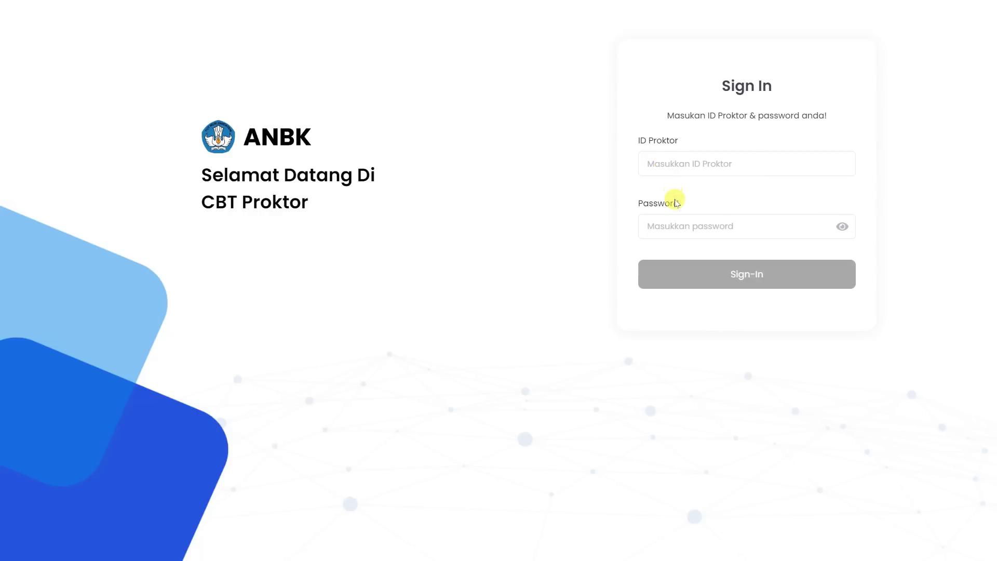
- Sign in to CBT Proktor with the proctor ID and the account password
key(Tab)
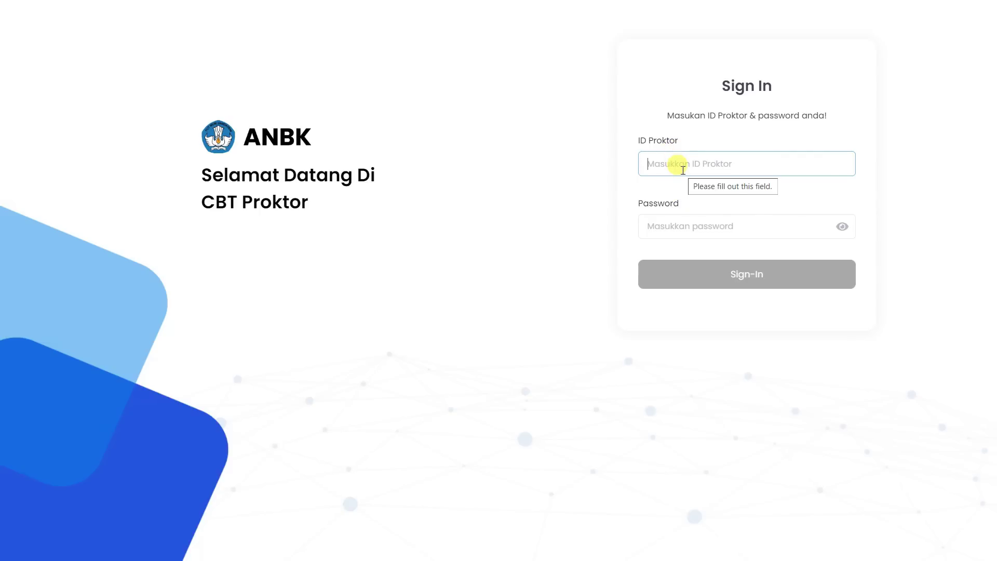
click(690, 193)
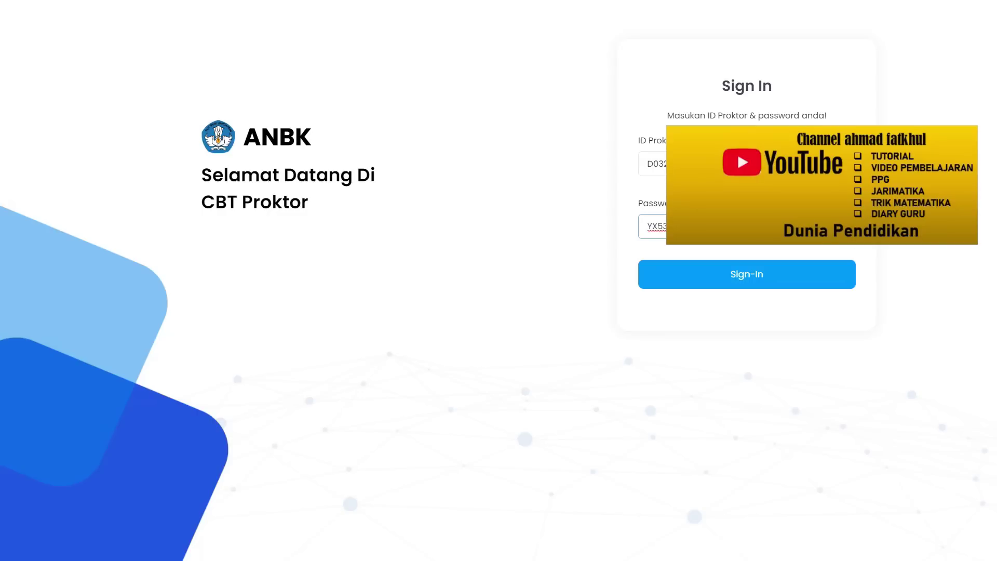
click(755, 275)
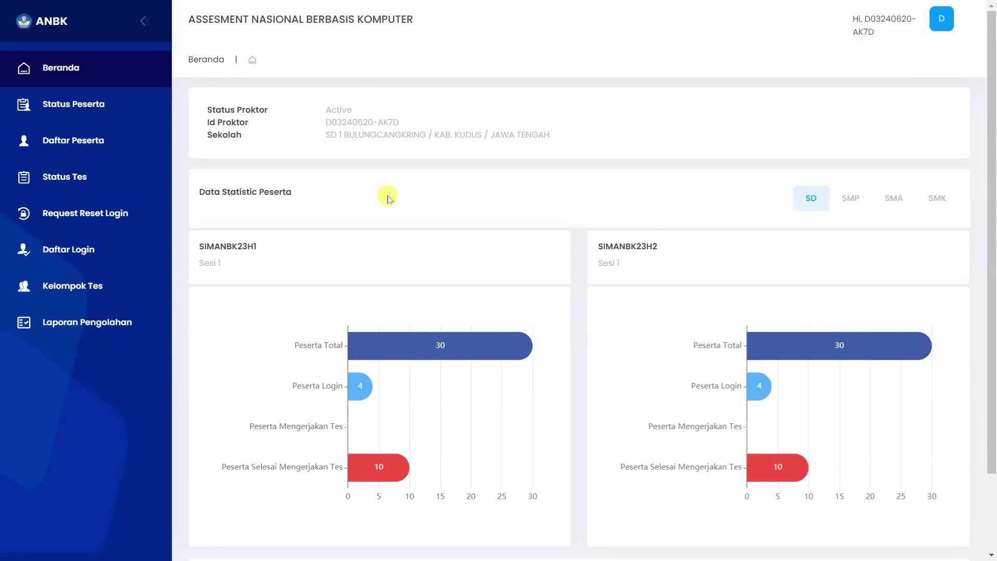
- Open Status Peserta and review each participant's last subtest and test status
click(159, 178)
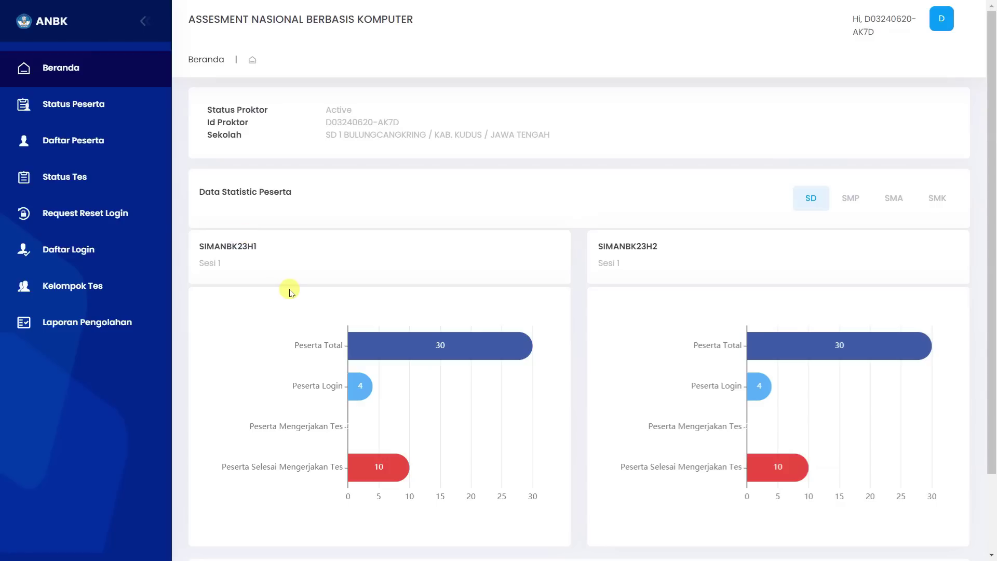
click(100, 108)
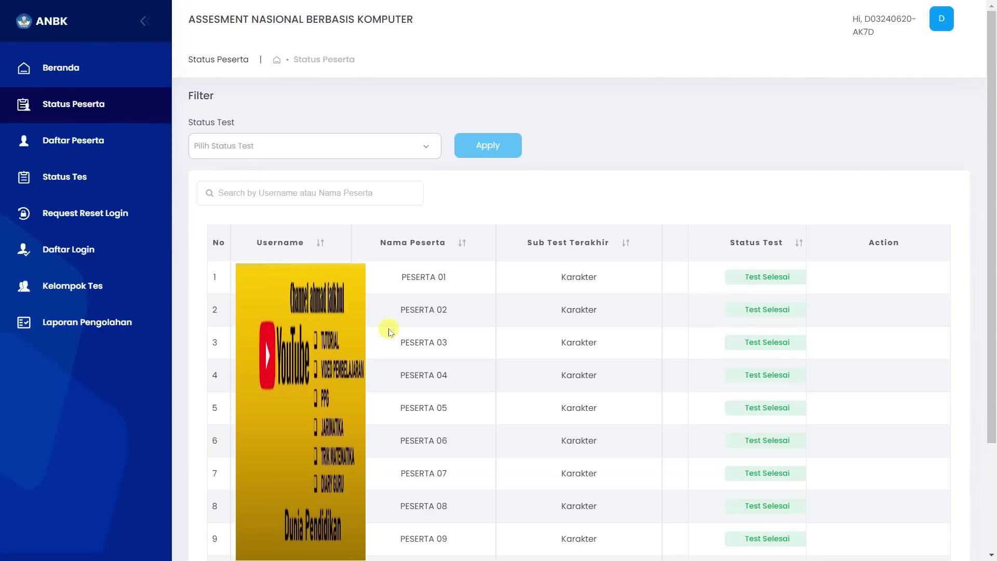
scroll(438, 433, down, 2)
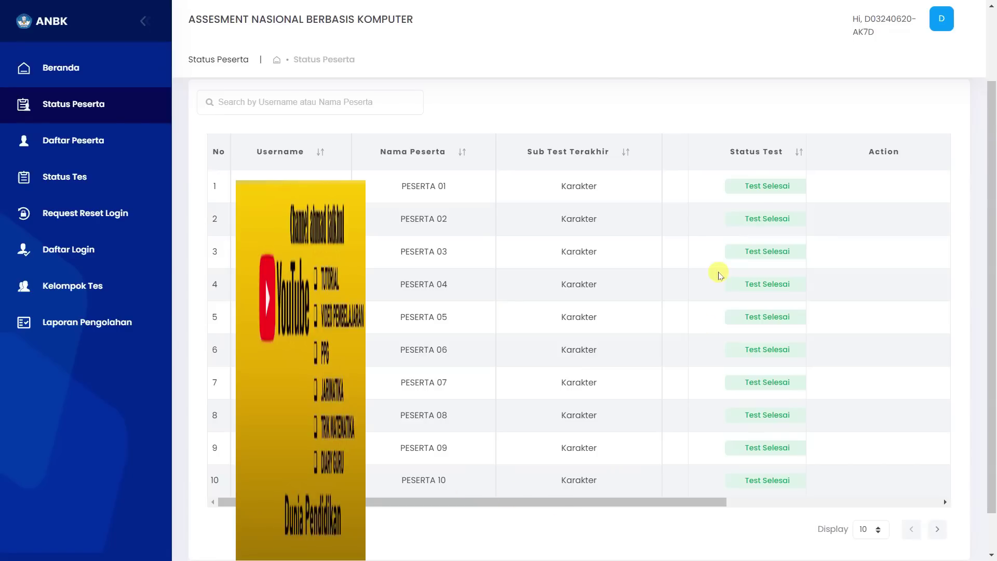
scroll(606, 324, up, 1)
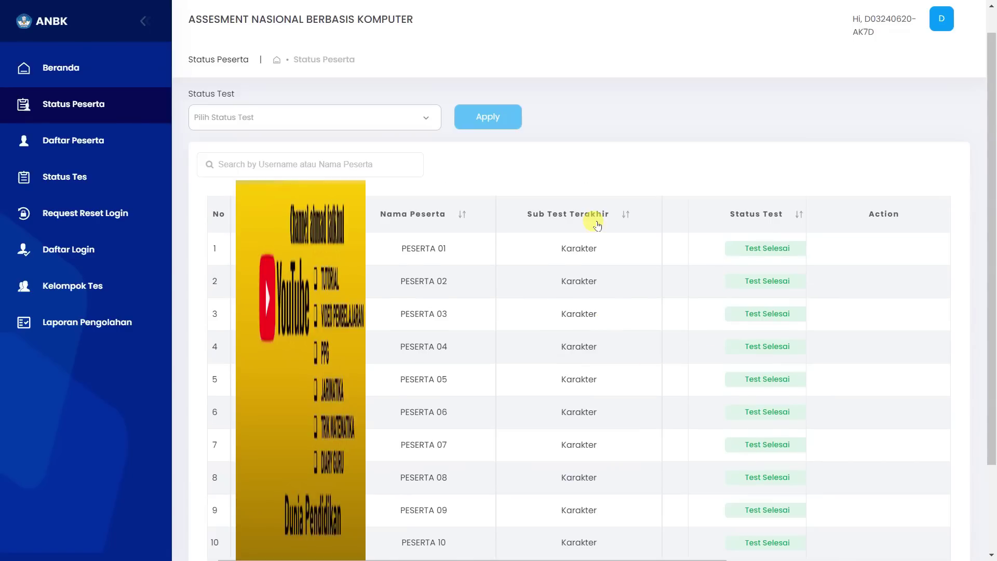
scroll(591, 349, down, 2)
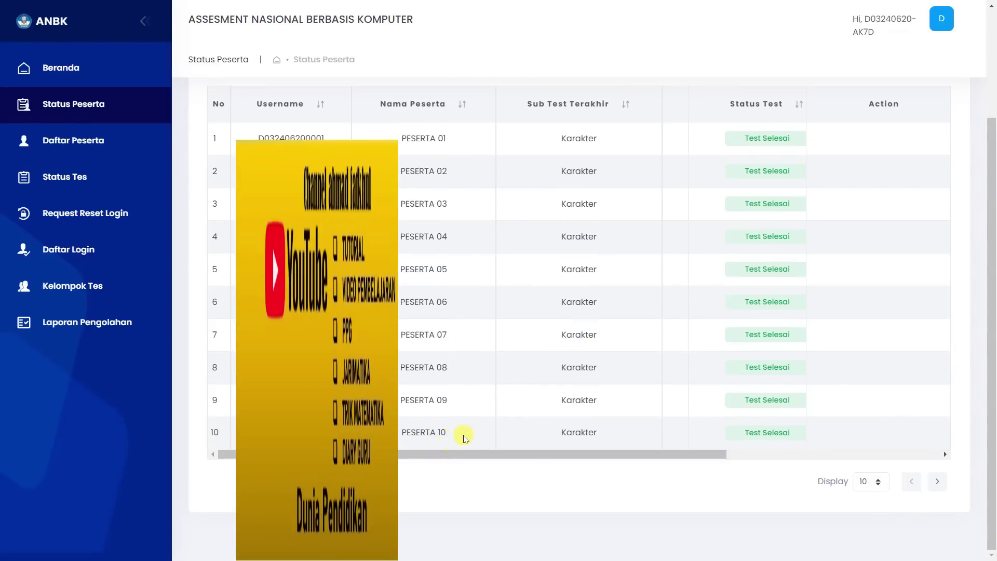
scroll(474, 431, up, 1)
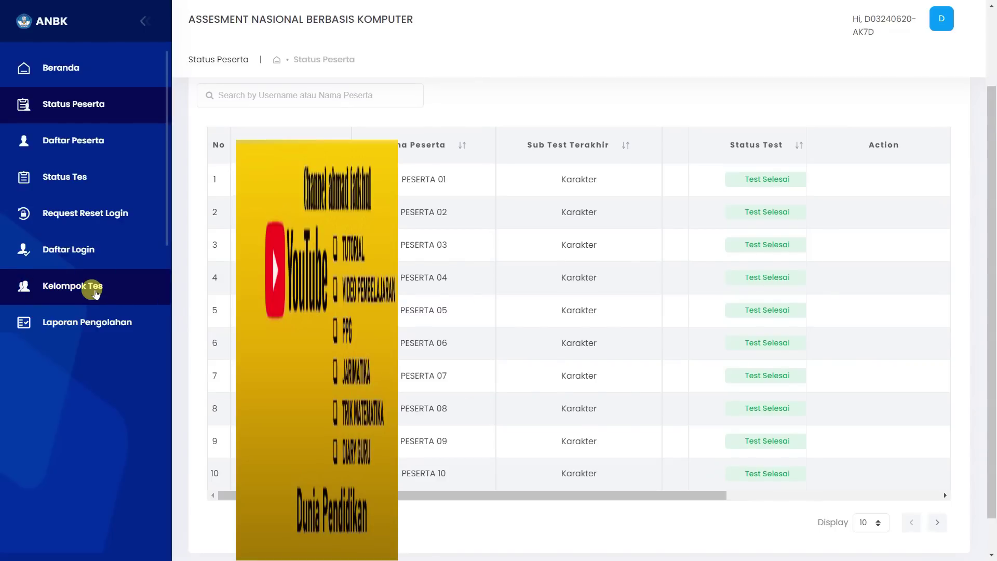
- Filter the Kelompok Tes list by status Aktif, test code SIMANBK23H1 and group 1, and review the listed participants
click(95, 294)
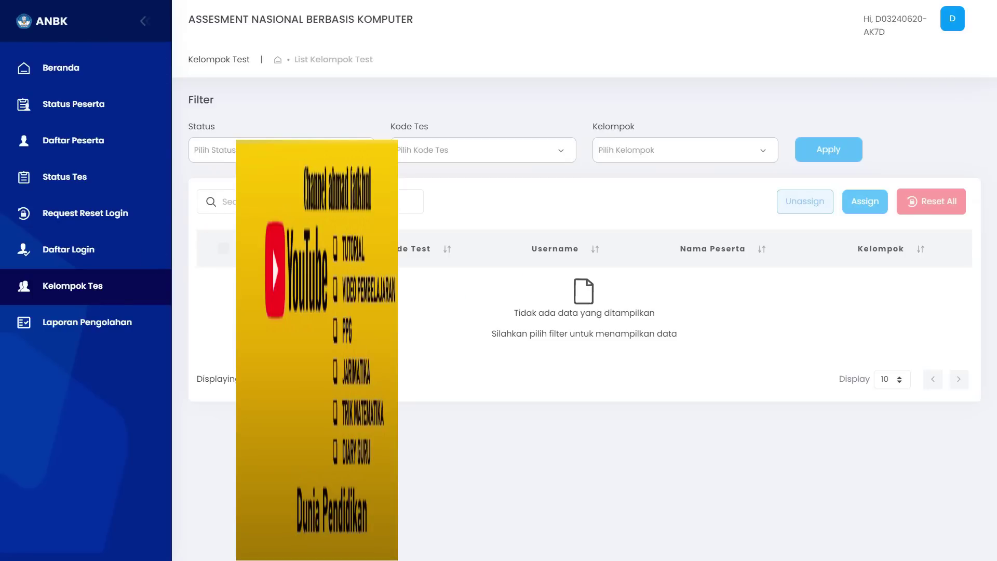
click(338, 150)
click(343, 171)
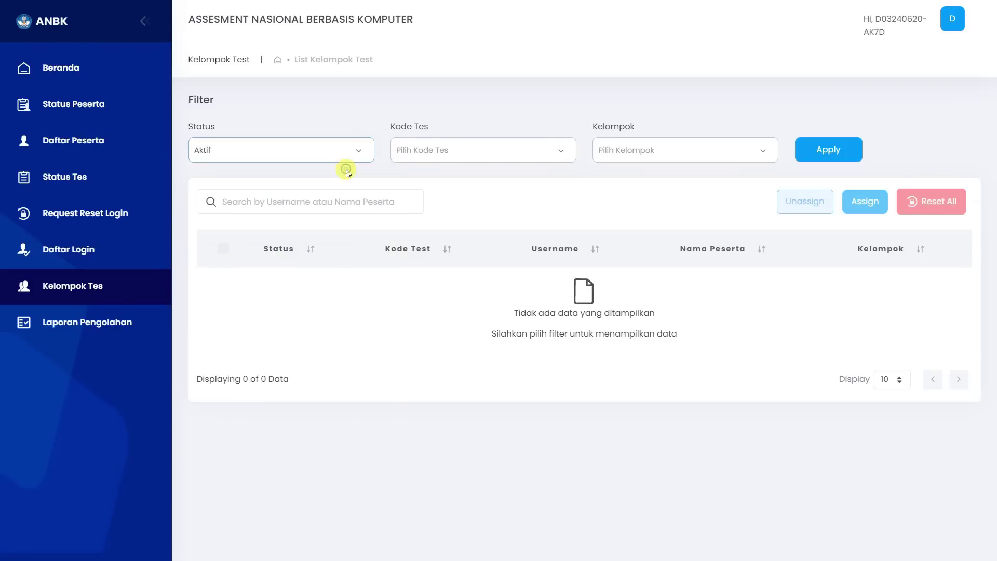
click(430, 151)
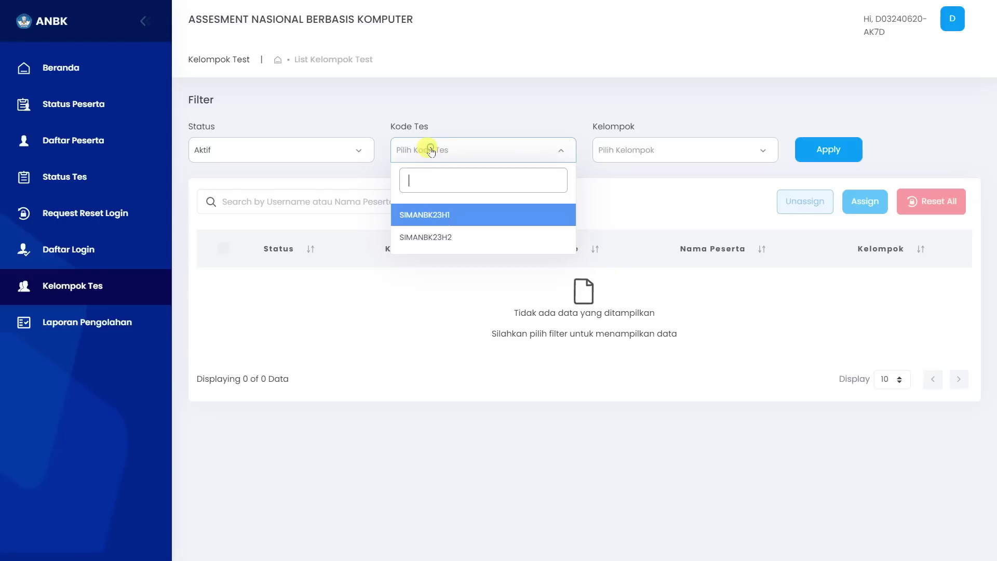
click(438, 215)
click(702, 149)
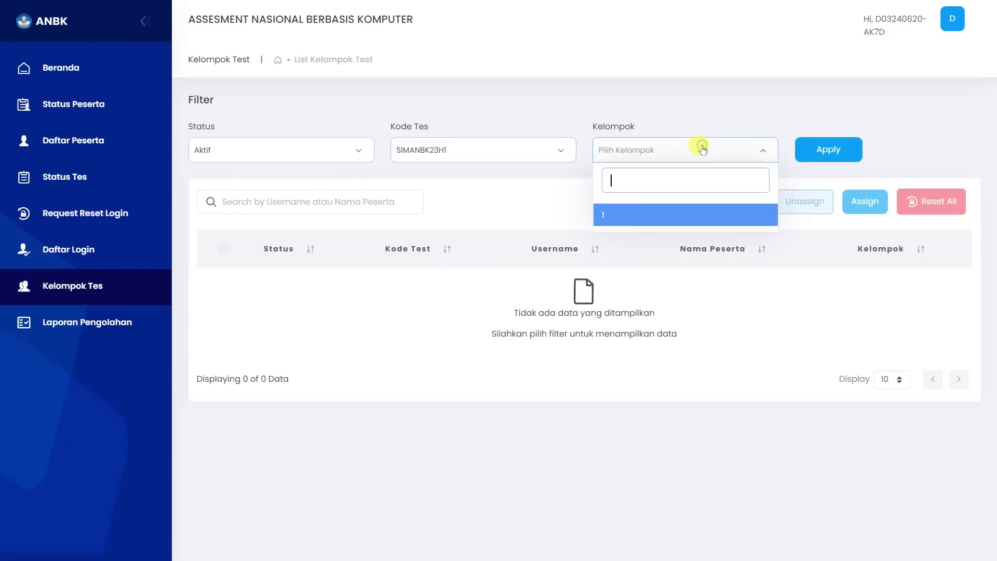
click(660, 215)
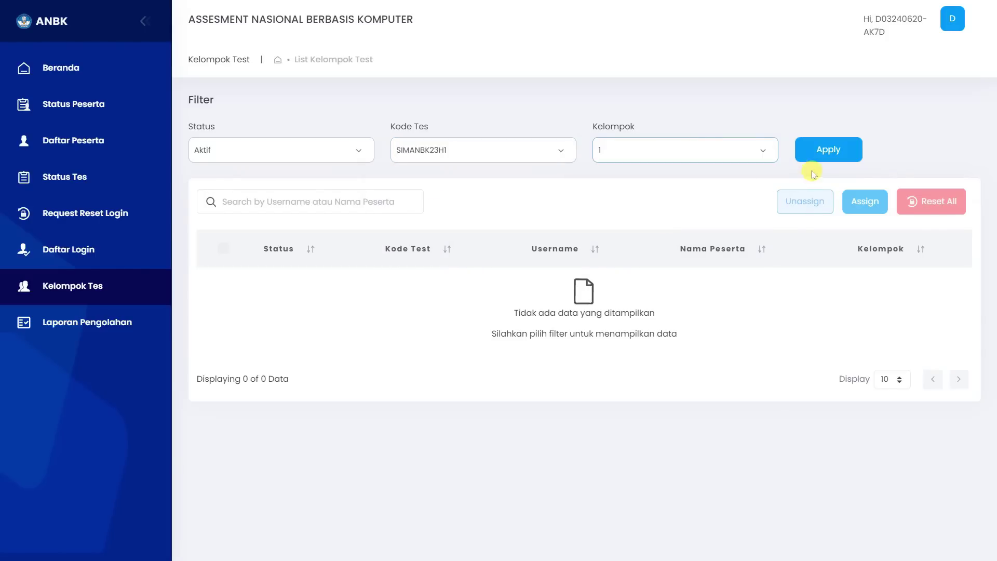
click(828, 155)
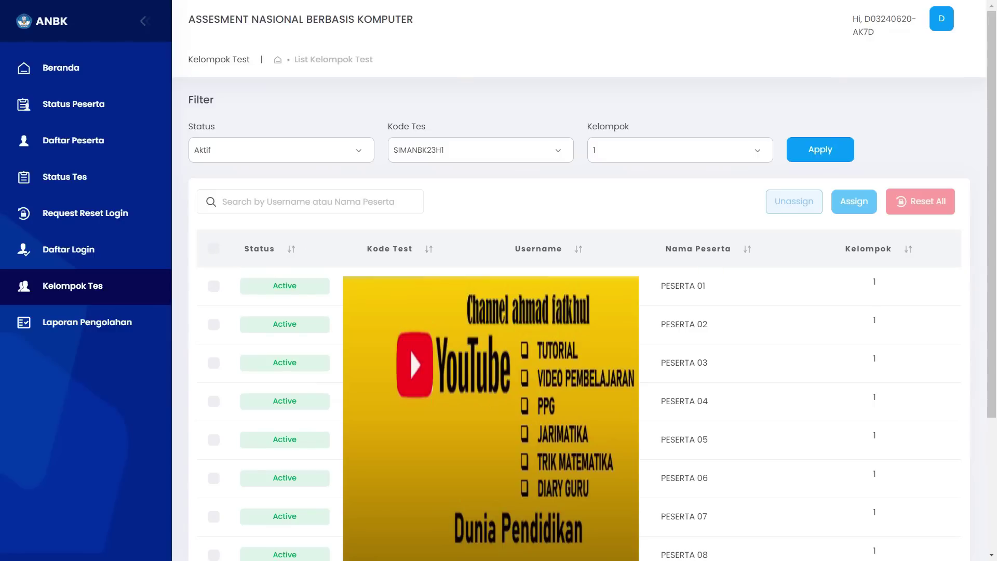
scroll(800, 312, down, 4)
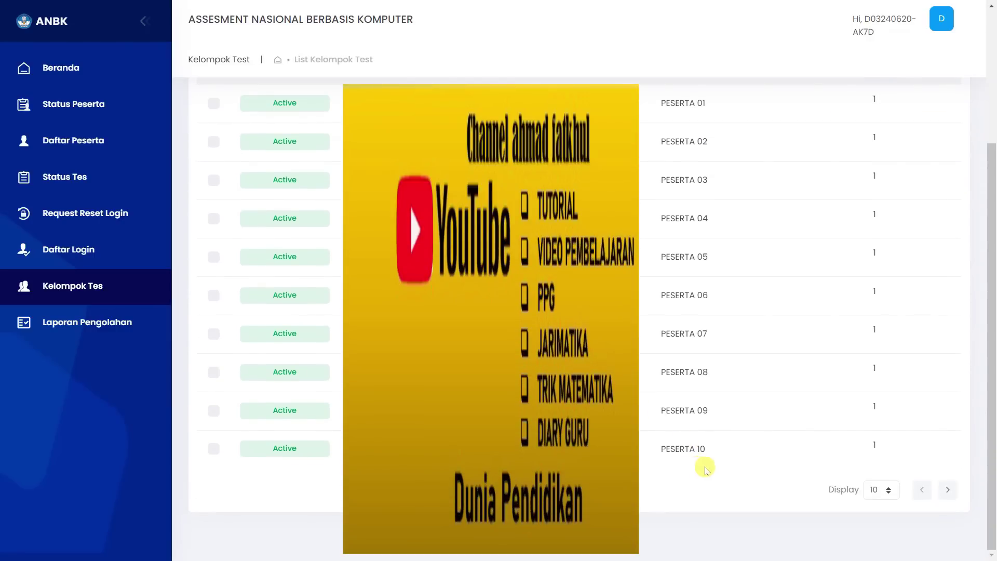
scroll(700, 459, up, 4)
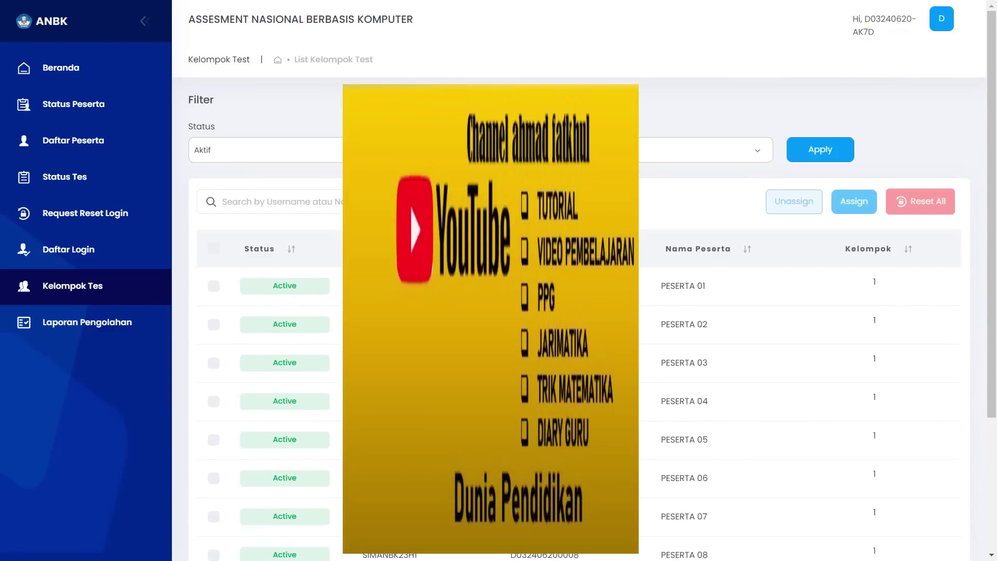
- Filter the Kelompok Tes list by status Non Aktif and review both pages of participants, returning to the first page
click(327, 150)
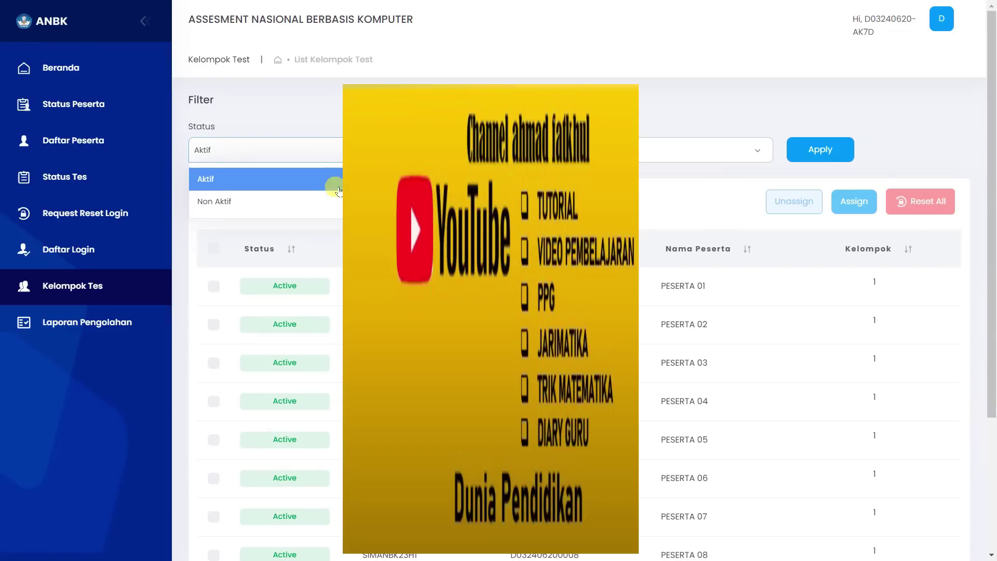
click(326, 200)
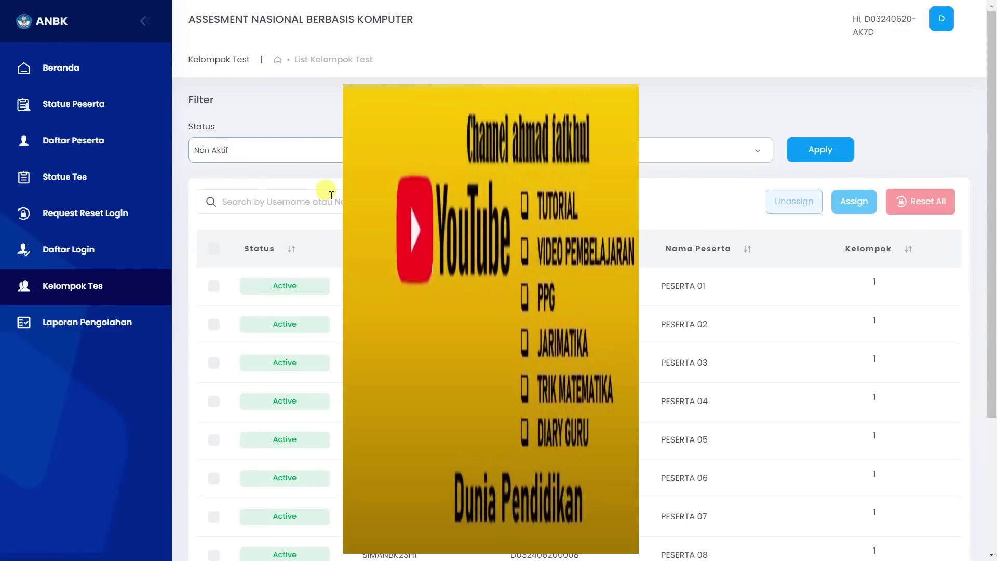
click(826, 155)
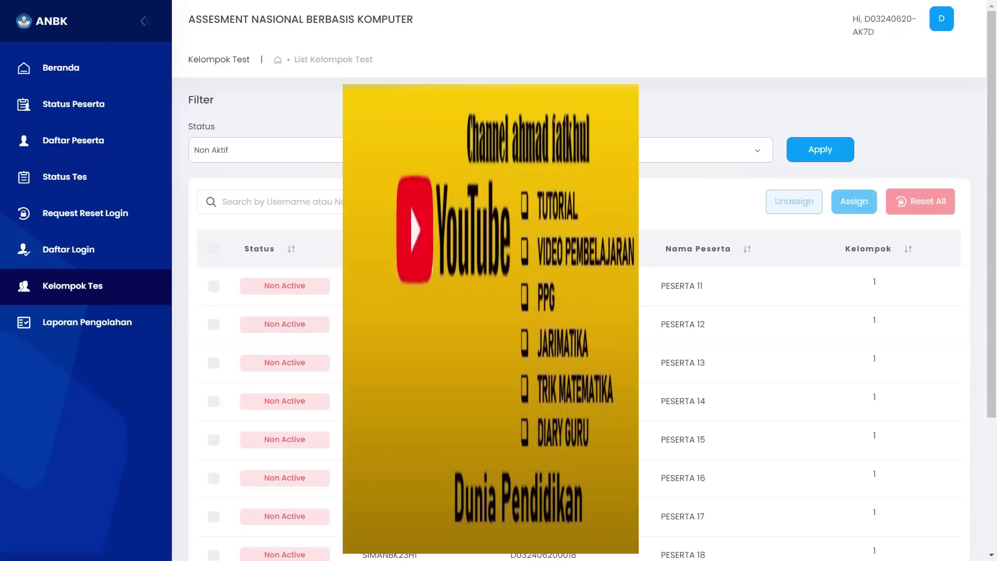
scroll(579, 311, down, 3)
scroll(579, 312, up, 3)
scroll(579, 312, down, 3)
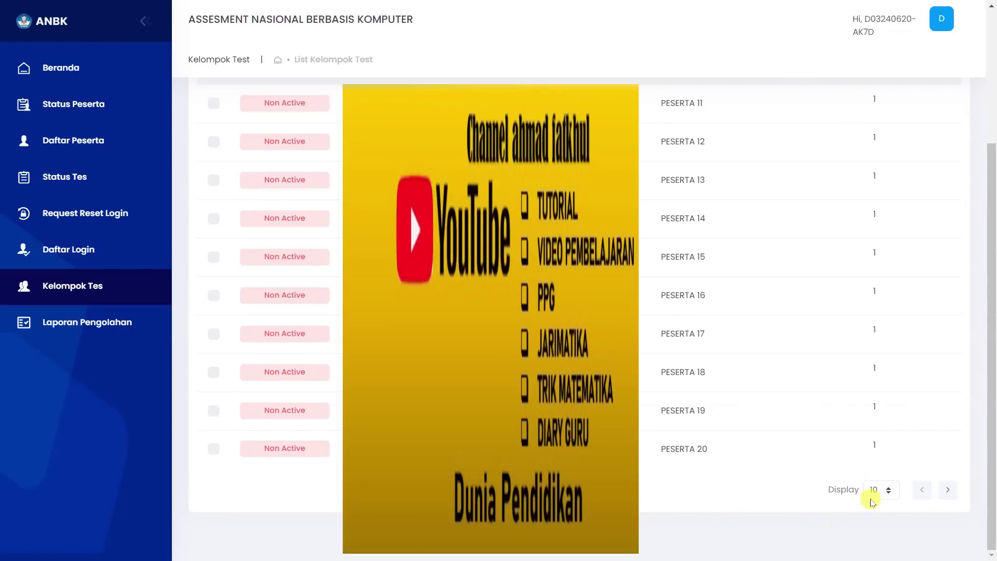
click(946, 497)
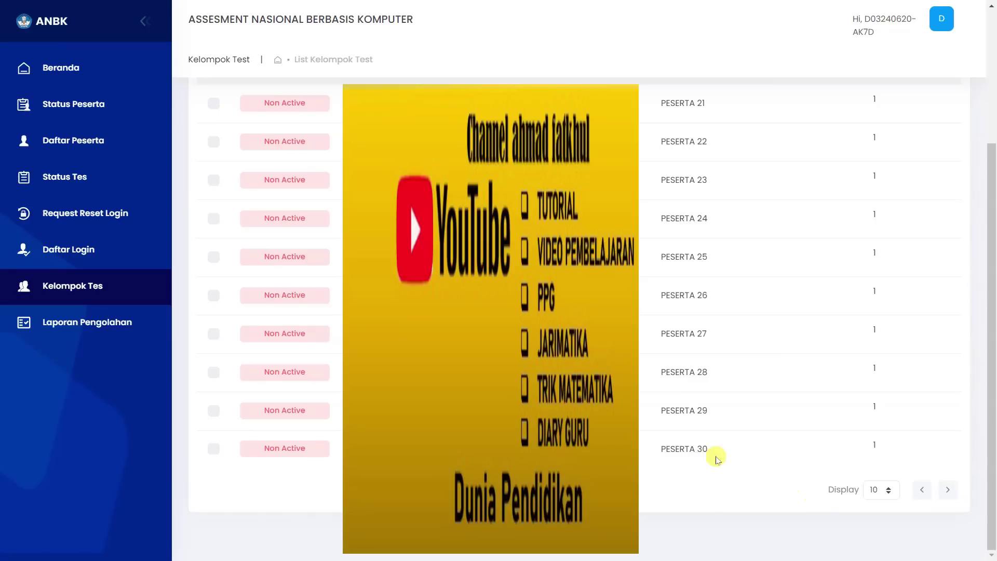
click(923, 490)
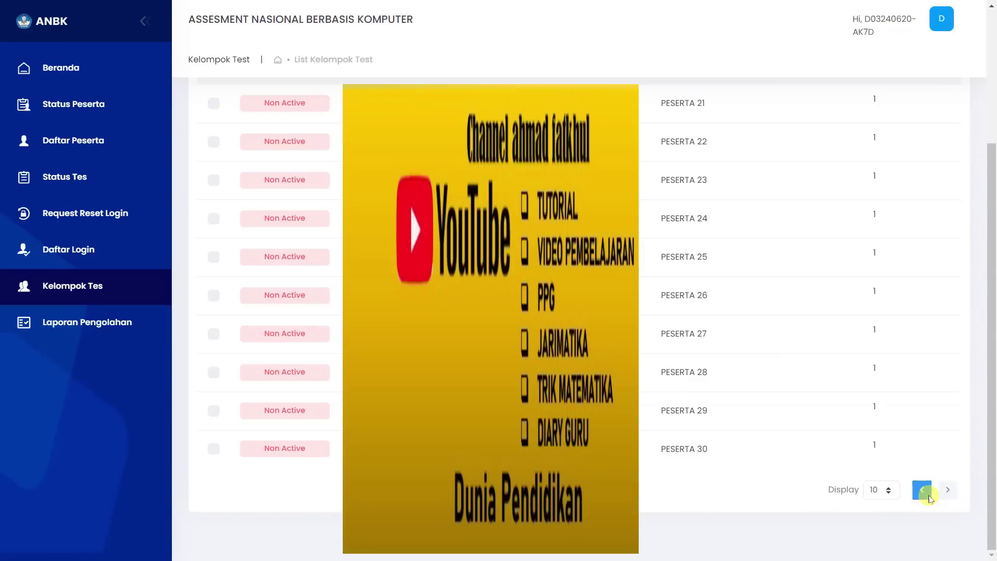
scroll(736, 416, up, 3)
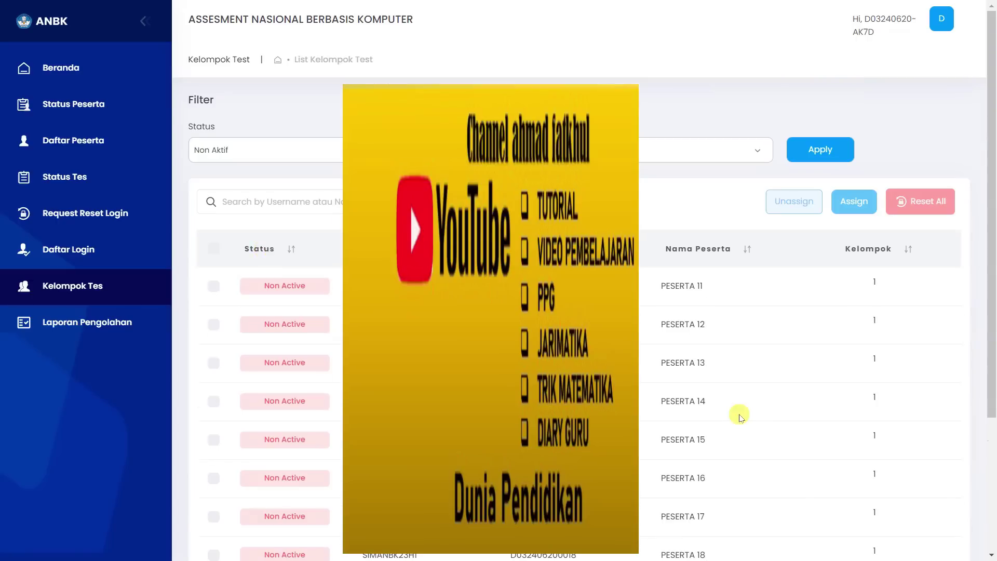
- Select all non-active participants on the first page, check the selection, and clear it again
click(214, 251)
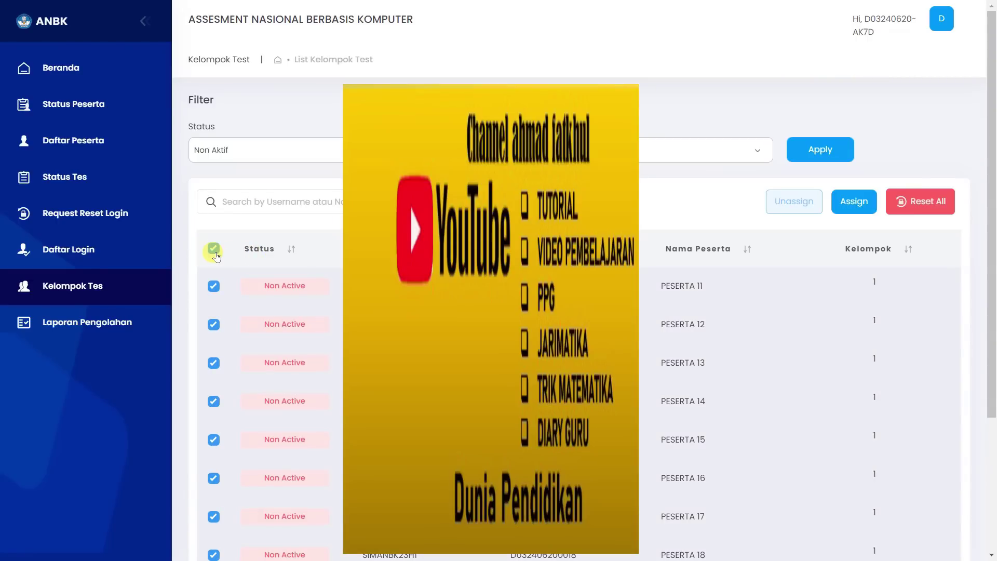
scroll(259, 402, down, 4)
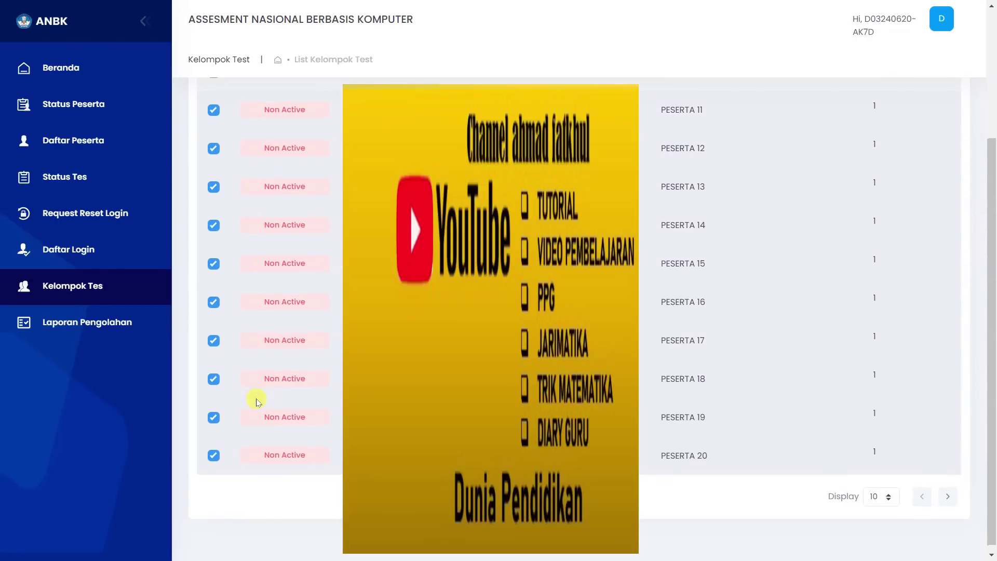
scroll(259, 401, up, 4)
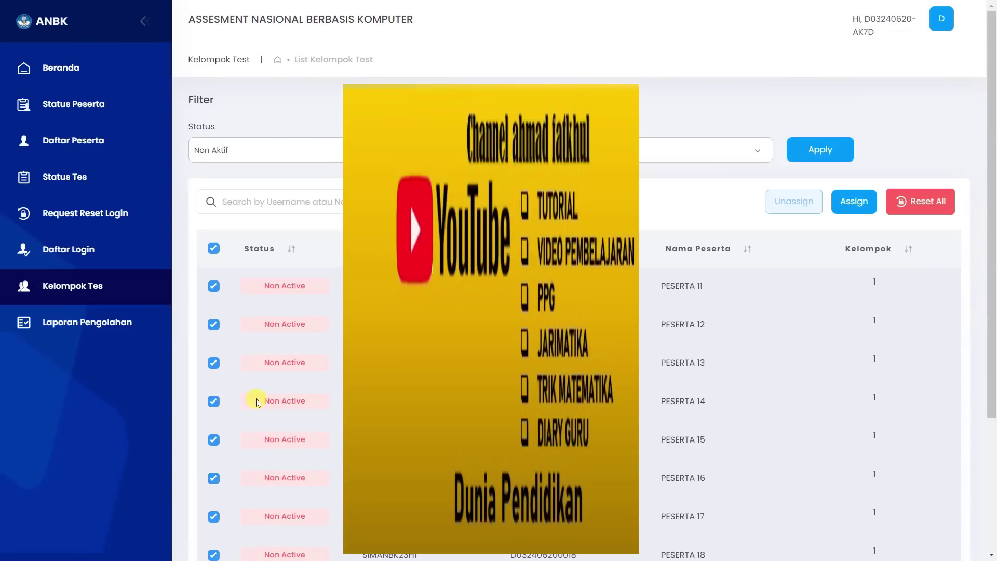
click(215, 251)
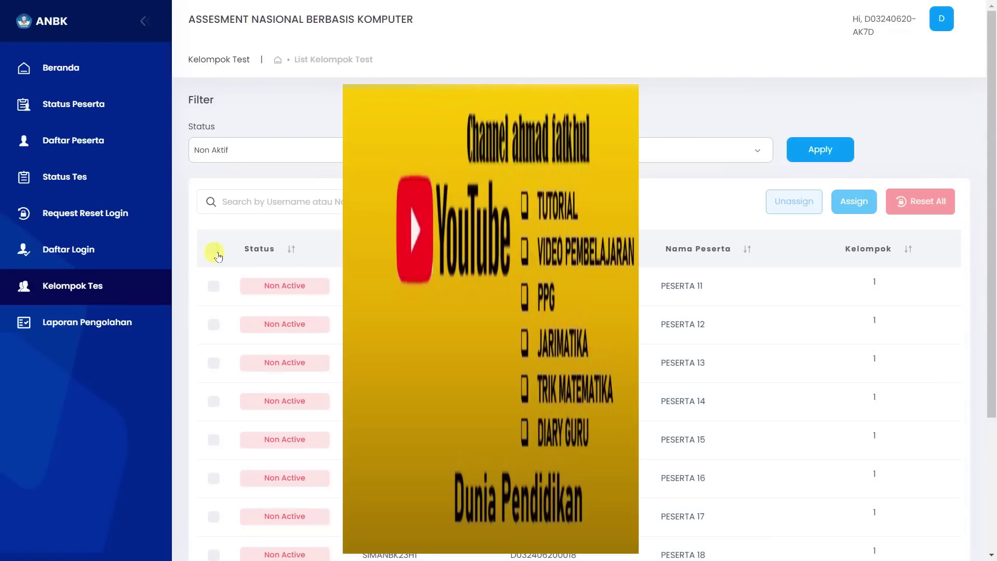
- Assign non-active participant PESERTA 11 to the test group, confirm the assignment, and close the update summary
click(213, 287)
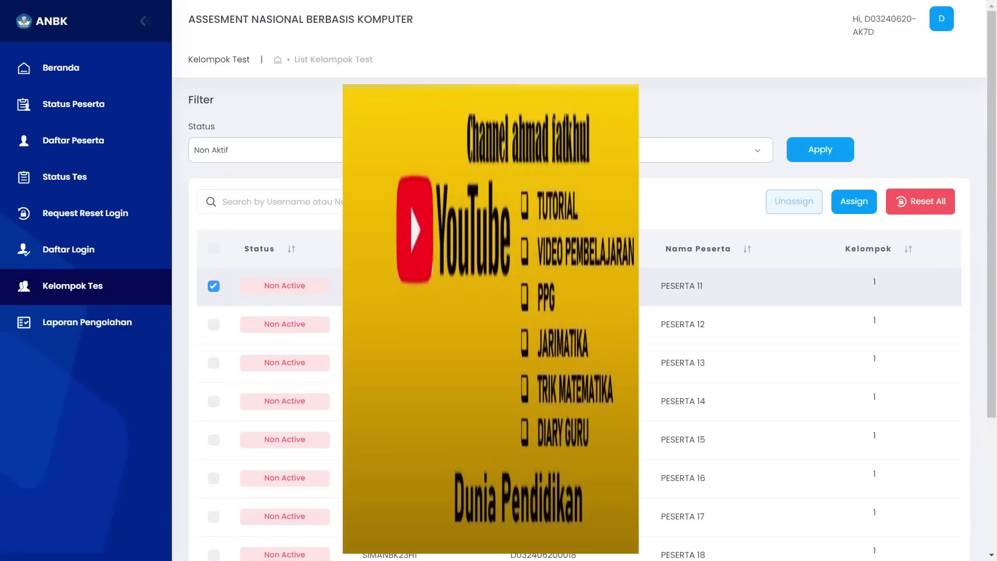
click(853, 213)
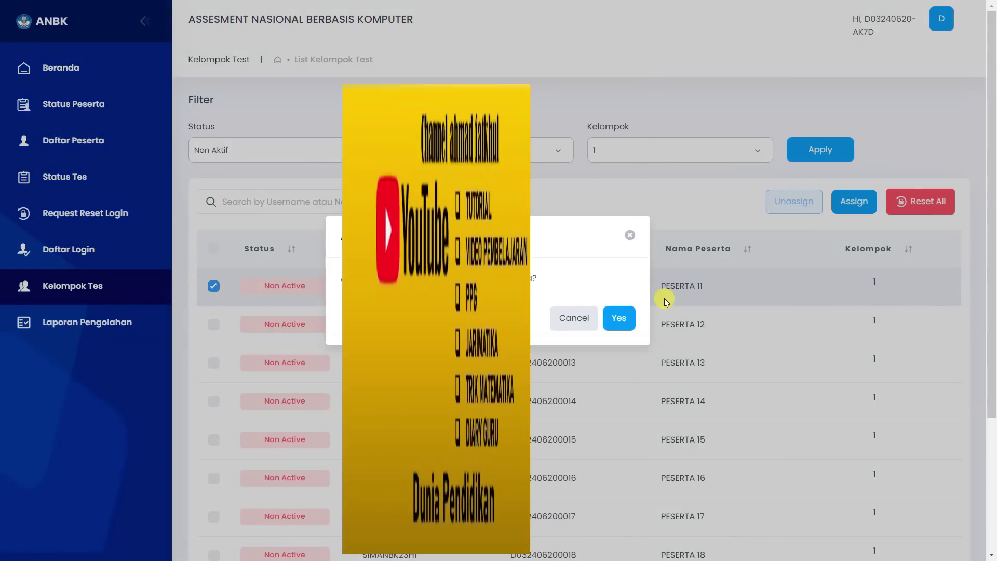
click(625, 321)
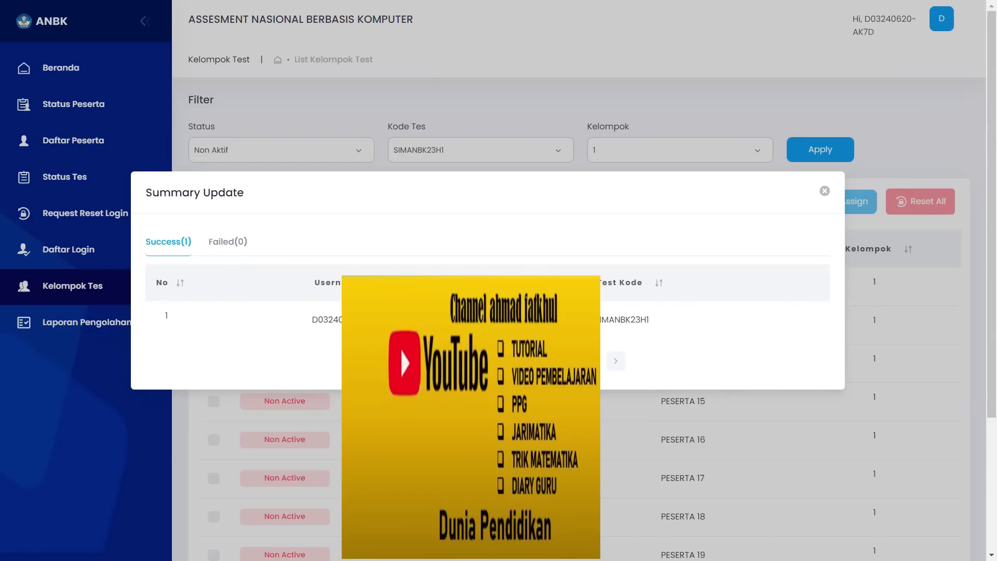
click(825, 190)
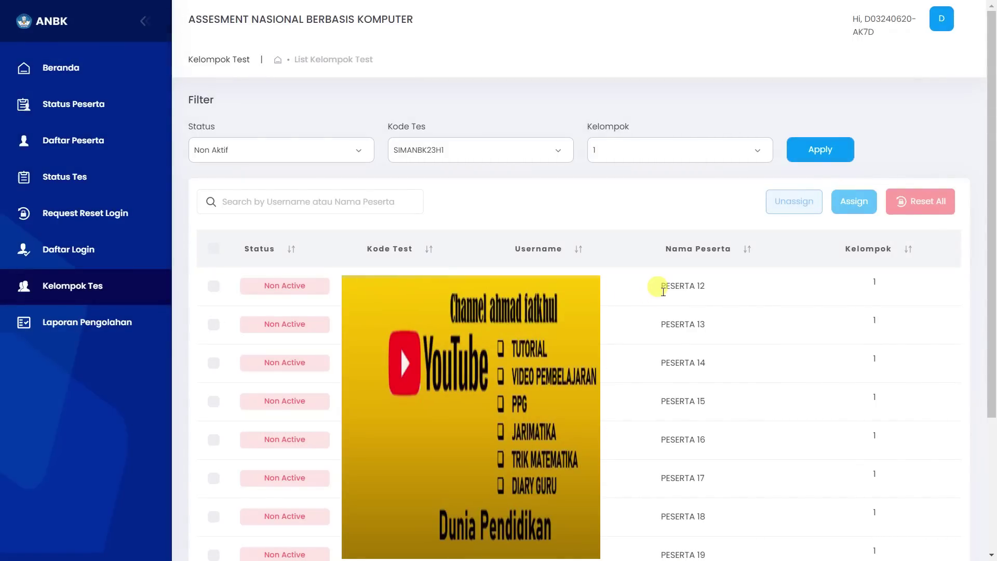
- Filter the Kelompok Tes list by status Aktif, keeping test code SIMANBK23H1 and group 1
click(358, 155)
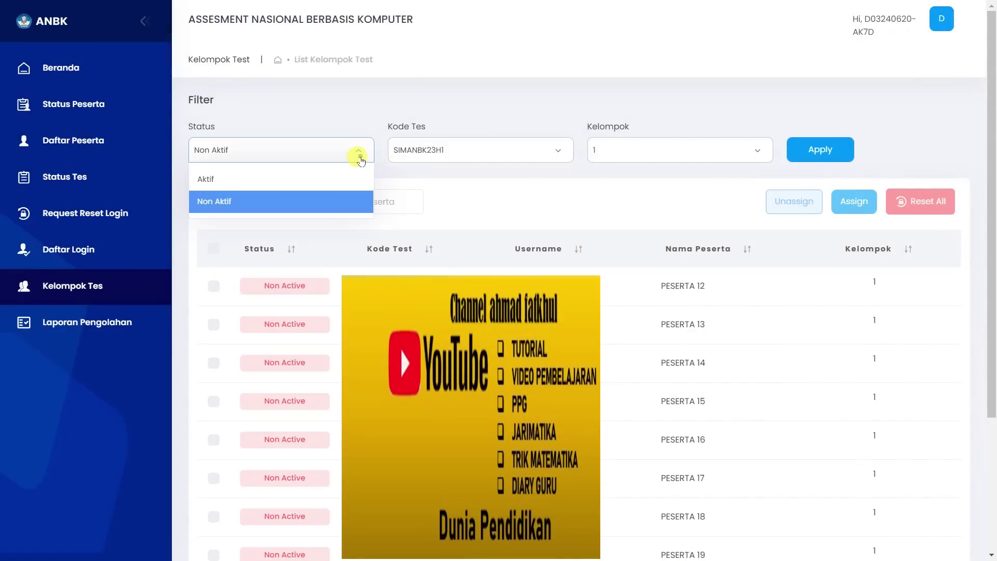
click(343, 177)
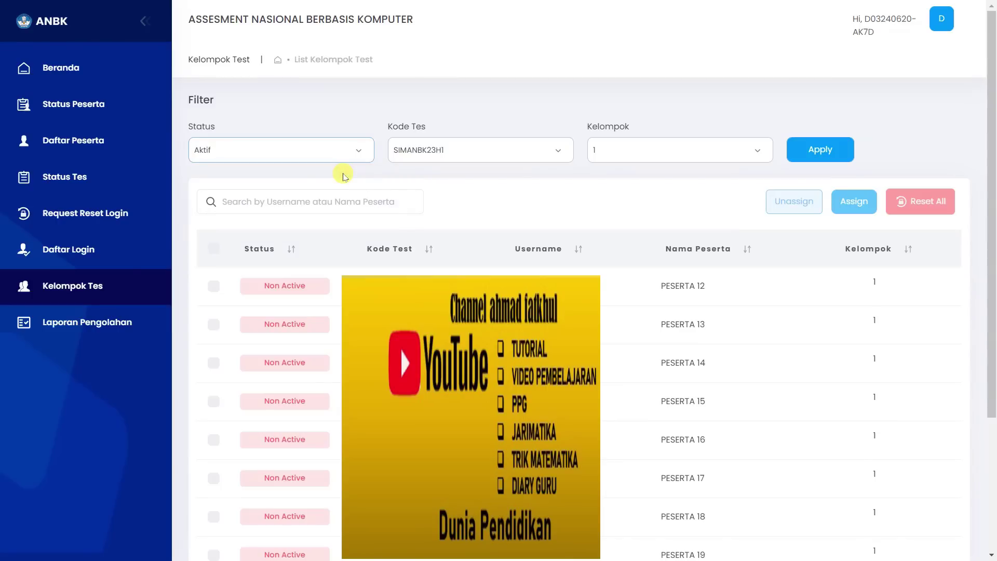
click(813, 150)
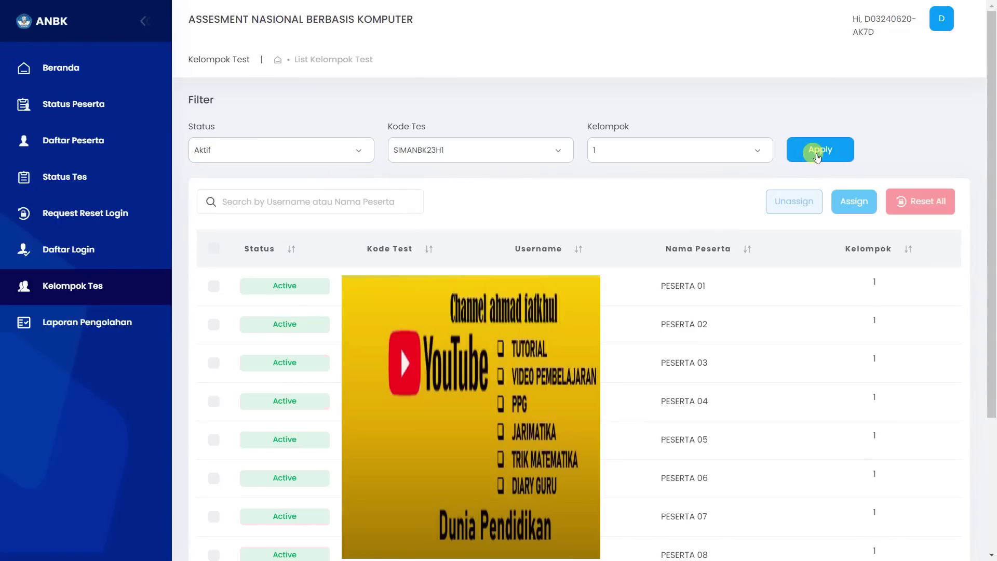
- Show 50 entries per page in the active participants list and check its last rows for PESERTA 11
scroll(642, 424, down, 3)
scroll(640, 410, up, 3)
scroll(678, 473, down, 3)
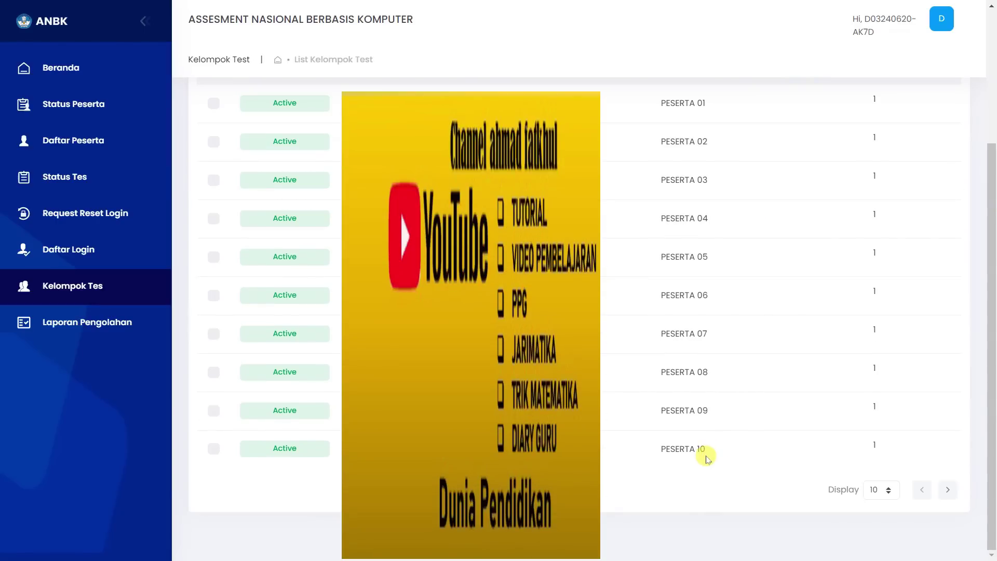
click(891, 498)
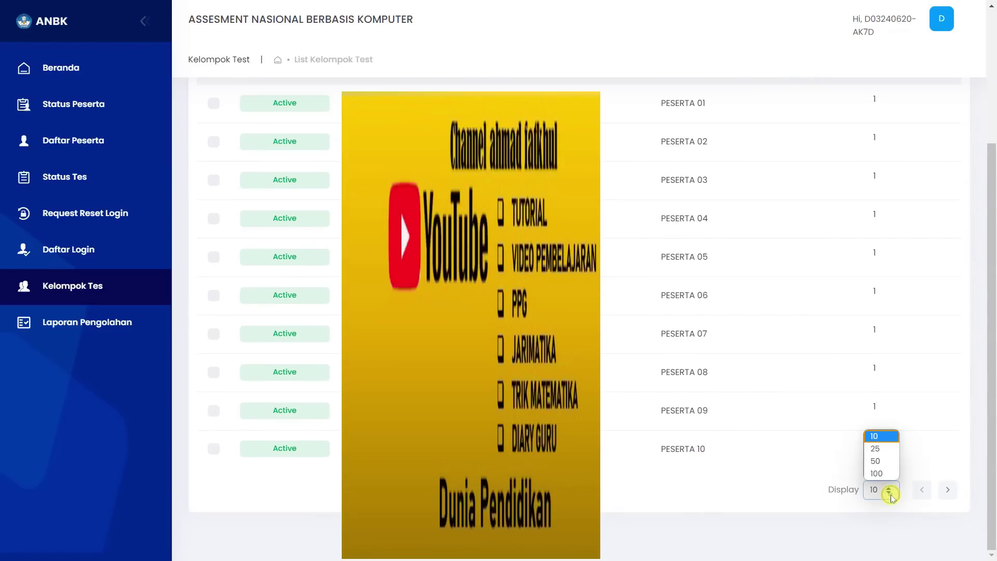
click(882, 462)
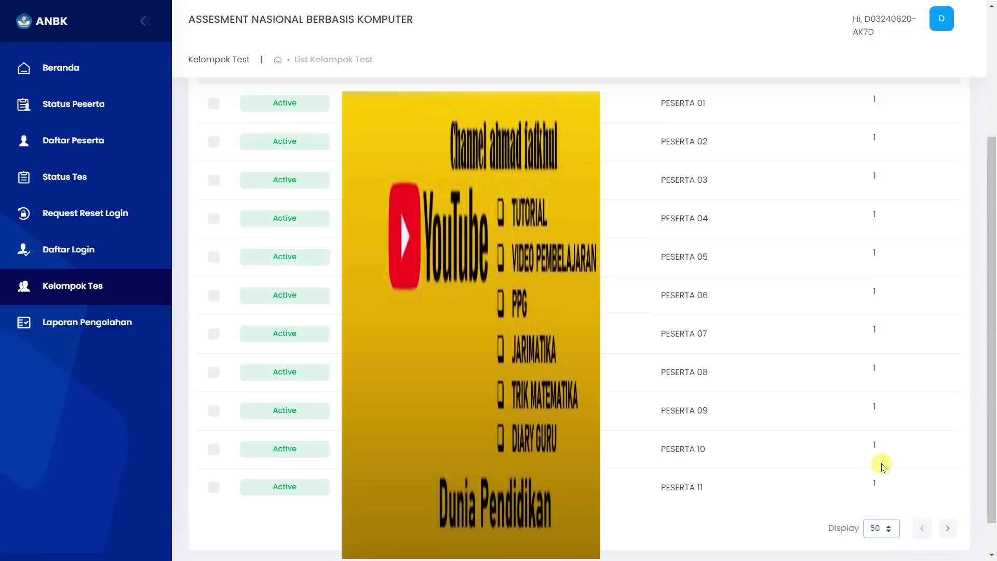
scroll(780, 440, down, 1)
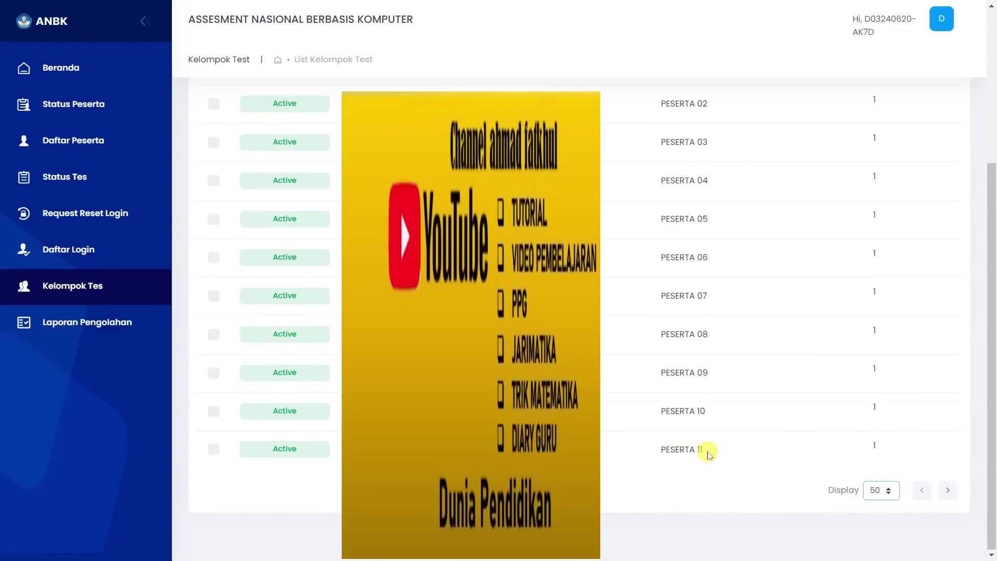
- View the Daftar Peserta, Status Tes and Request Reset Login pages one after another
click(132, 149)
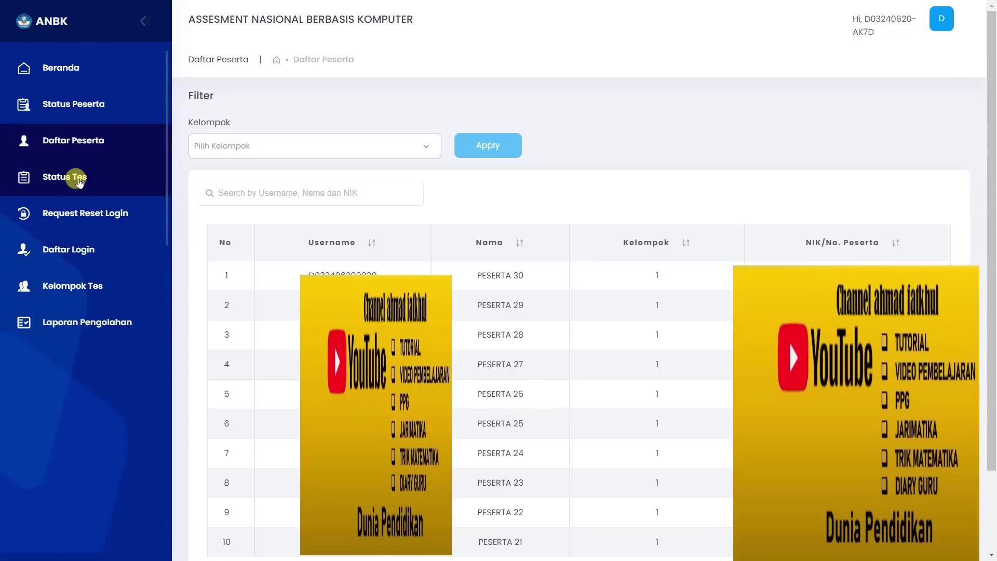
click(77, 180)
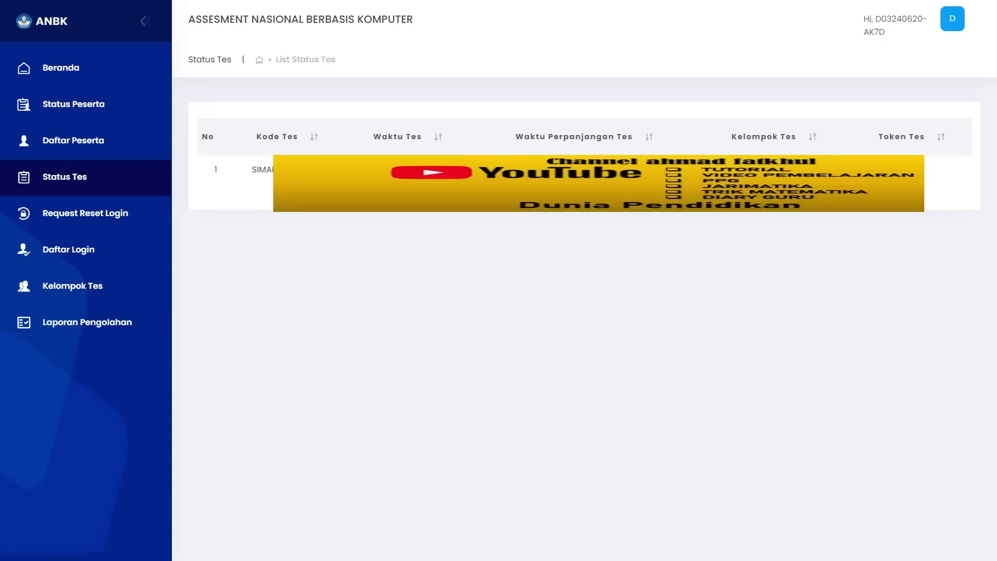
click(104, 214)
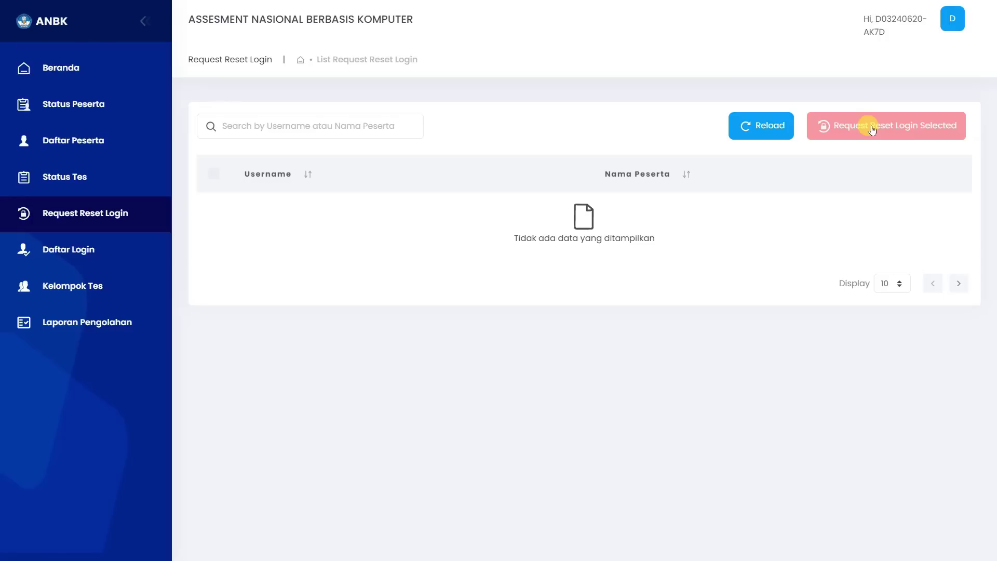
- Reset the logins of PESERTA 11, 10, 04 and 02 in Daftar Login and confirm the reset
click(79, 253)
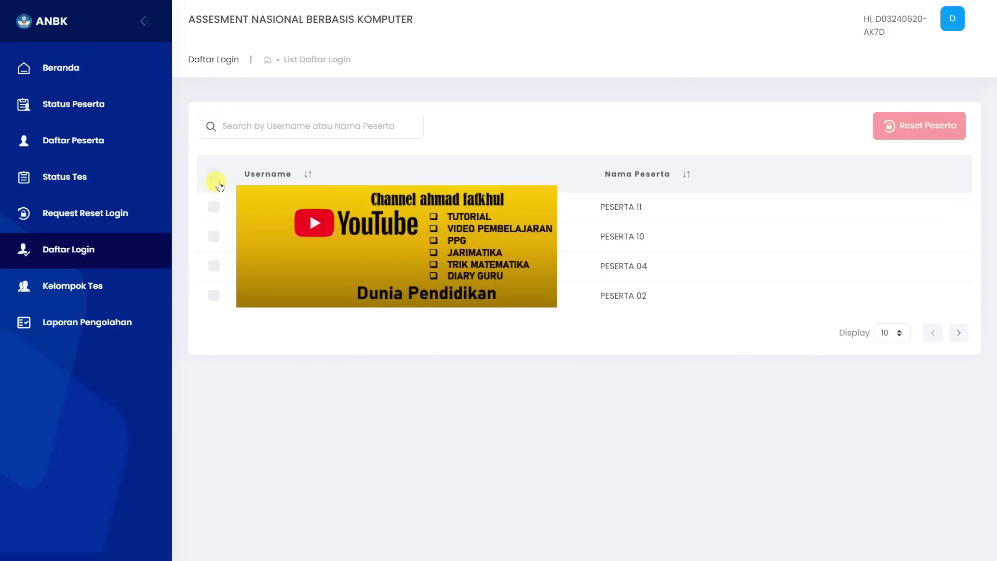
click(213, 207)
click(213, 236)
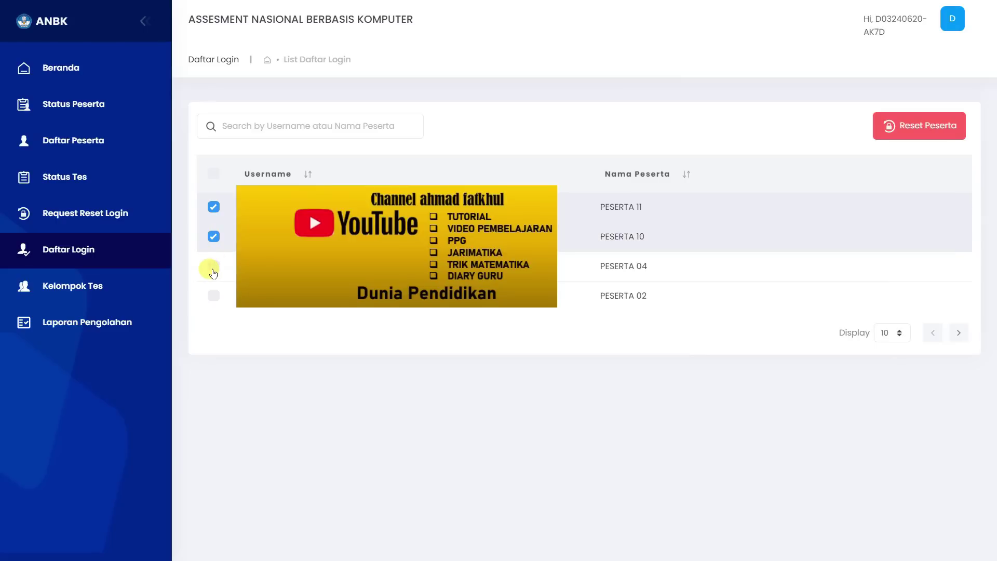
click(213, 265)
click(213, 295)
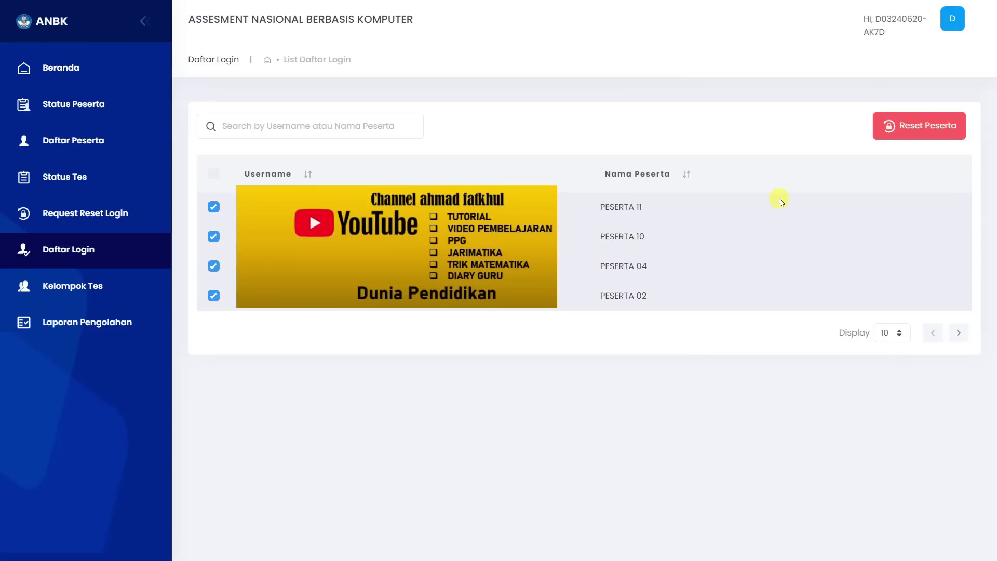
click(907, 130)
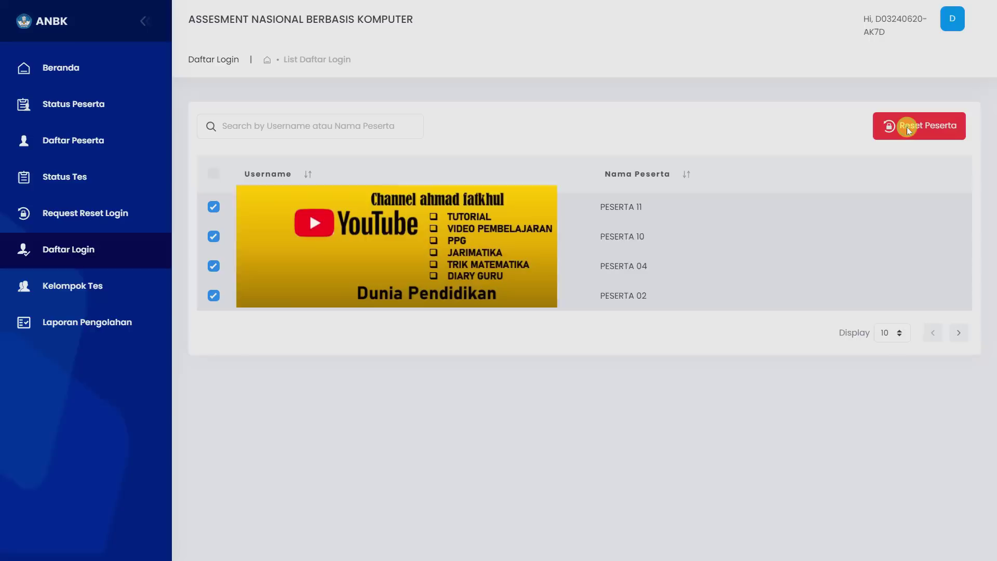
click(627, 326)
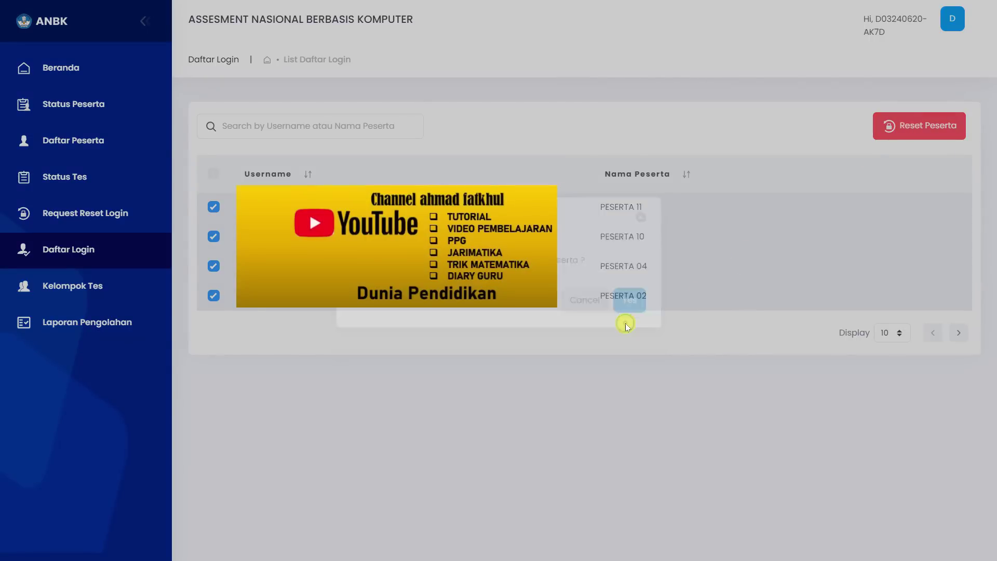
click(519, 342)
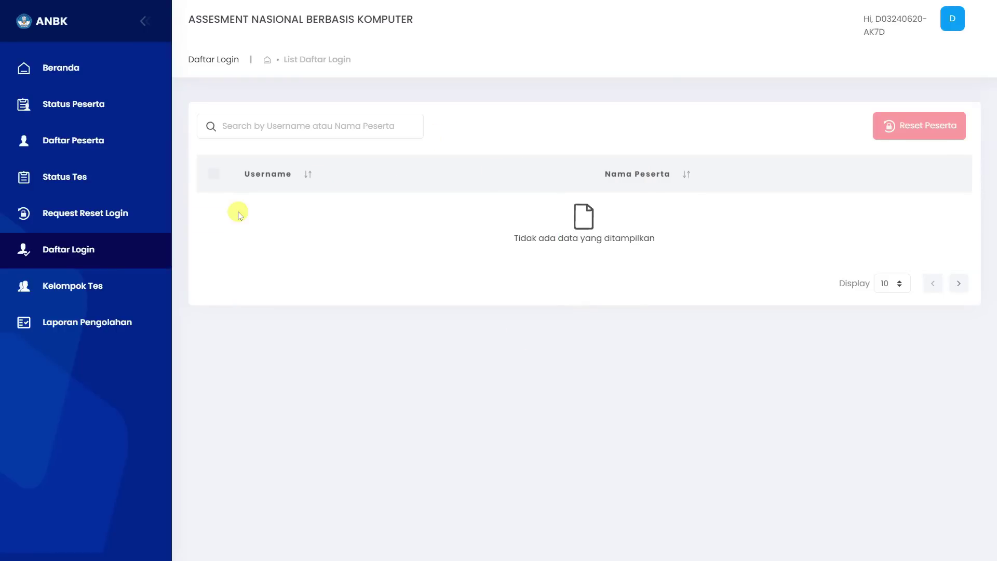
- Filter the Kelompok Tes list by status Aktif, test code SIMANBK23H1 and group 1
click(88, 289)
click(335, 150)
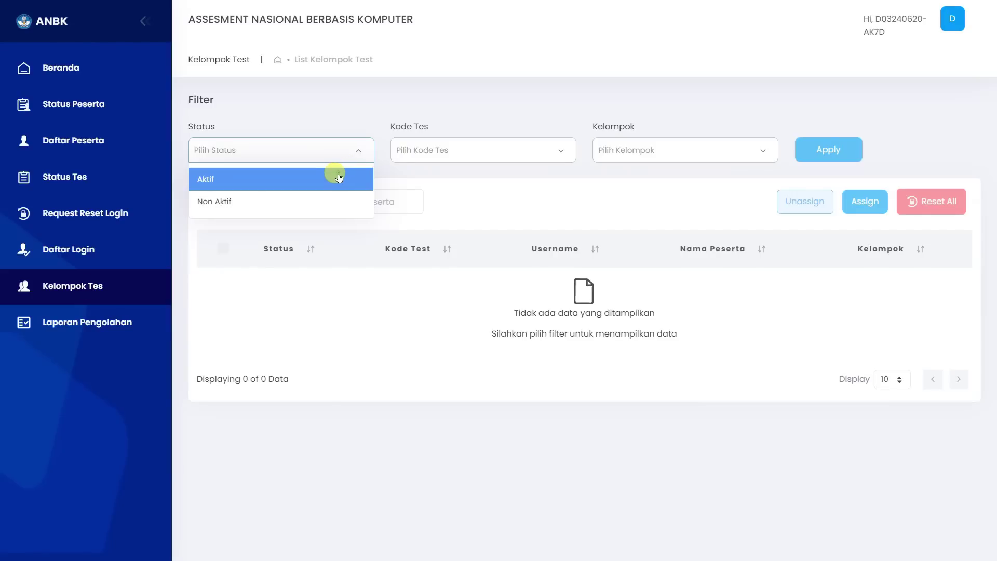
click(336, 174)
click(823, 150)
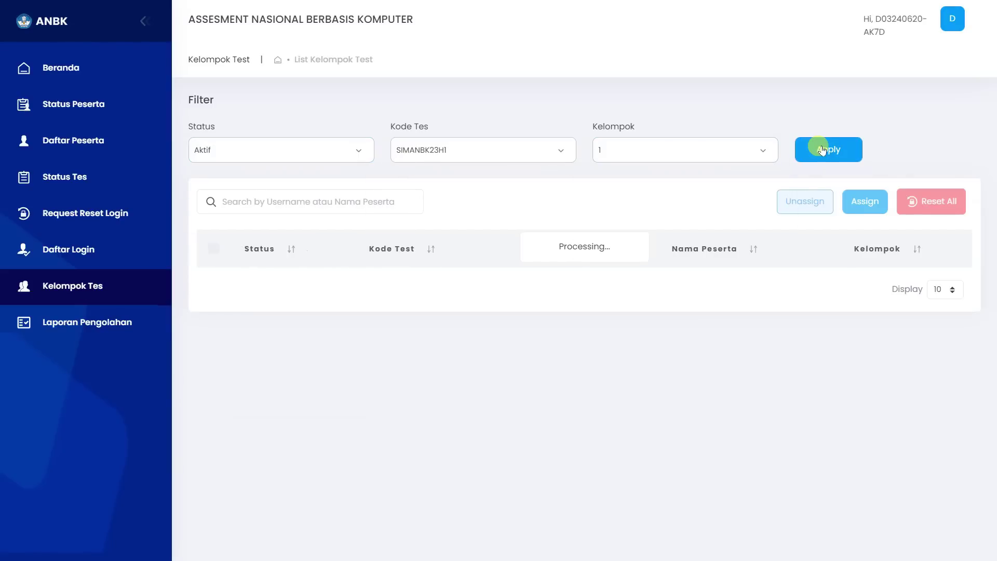
- Display 50 entries per page and review the active participants to the end of the list
scroll(881, 487, down, 5)
click(889, 494)
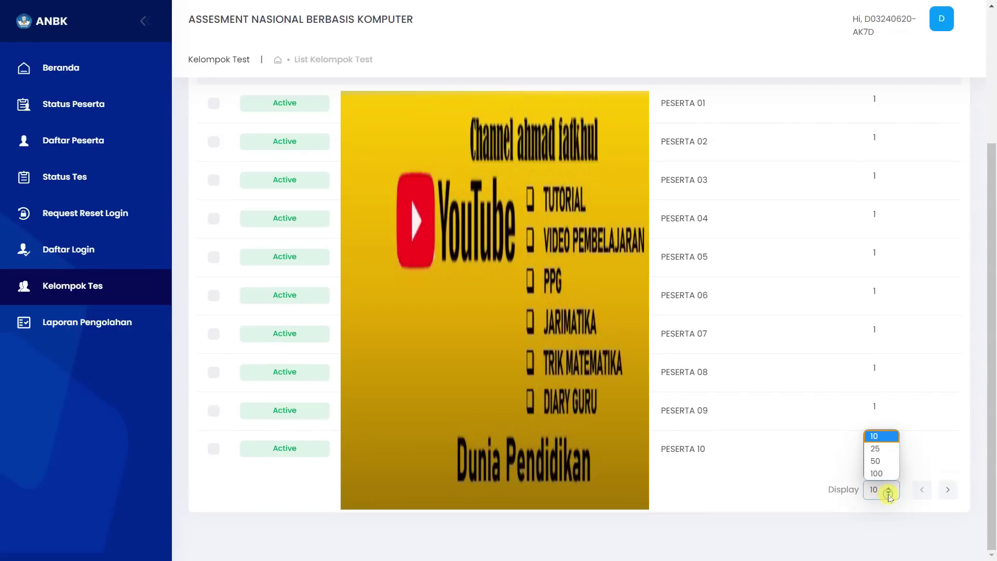
click(881, 461)
scroll(752, 467, down, 1)
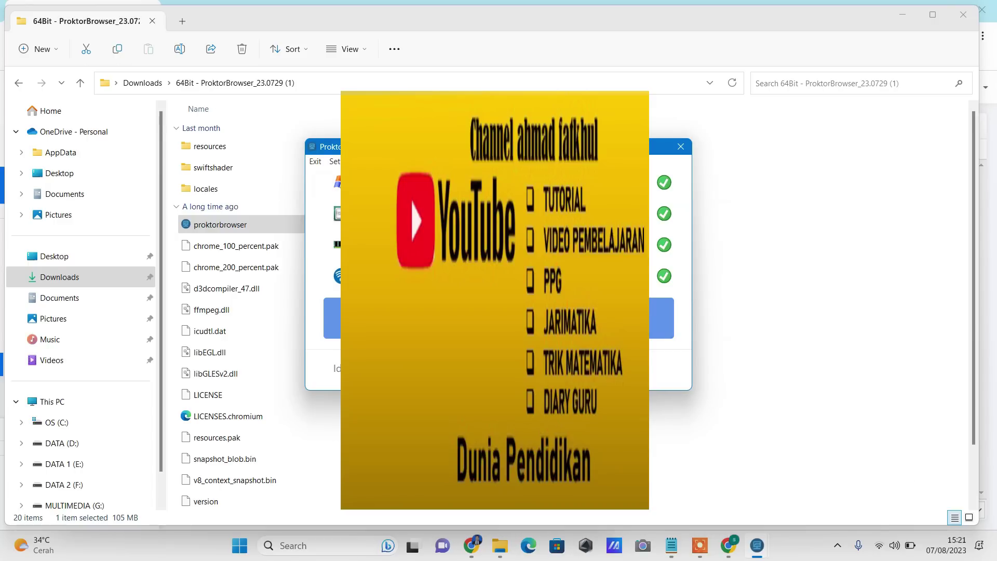
- Switch back to the Kelompok Test window of the Proktor Browser and return to the start of the list
mouse_move(757, 555)
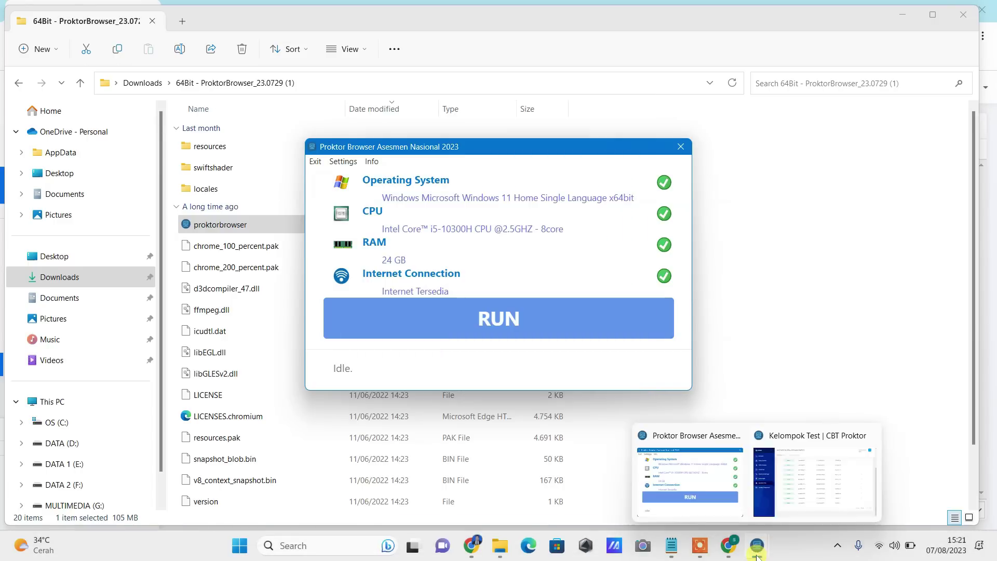
click(806, 464)
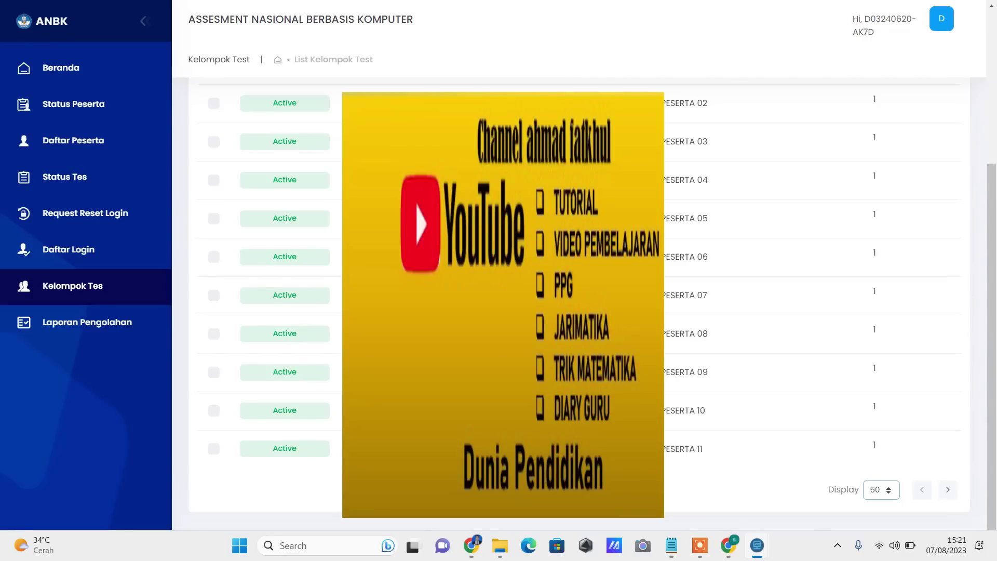
scroll(576, 291, up, 3)
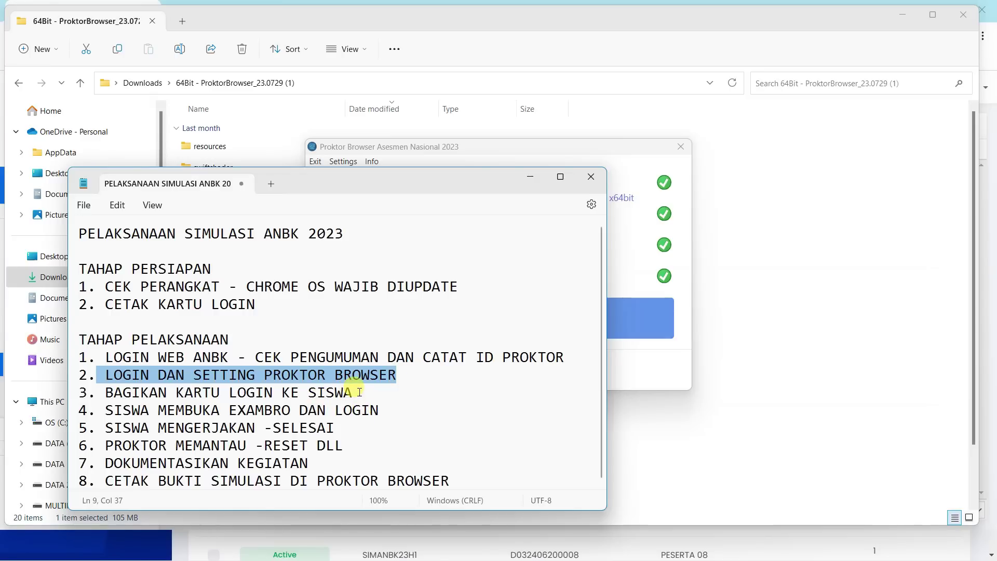
- In the Notepad outline, highlight item 3 about distributing login cards, then item 4, "SISWA MEMBUKA EXAMBRO DAN LOGIN"
click(403, 374)
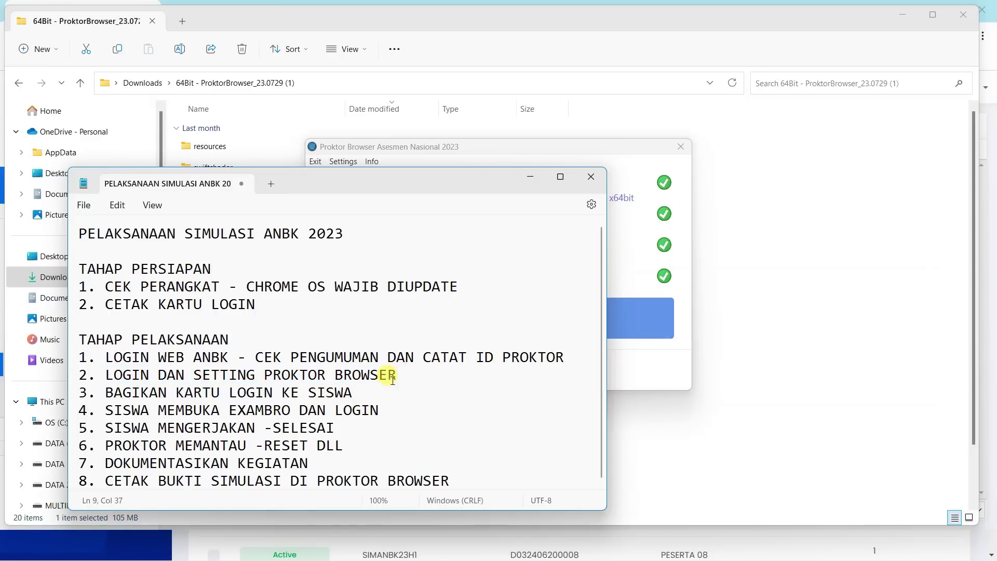
drag(353, 393, 107, 384)
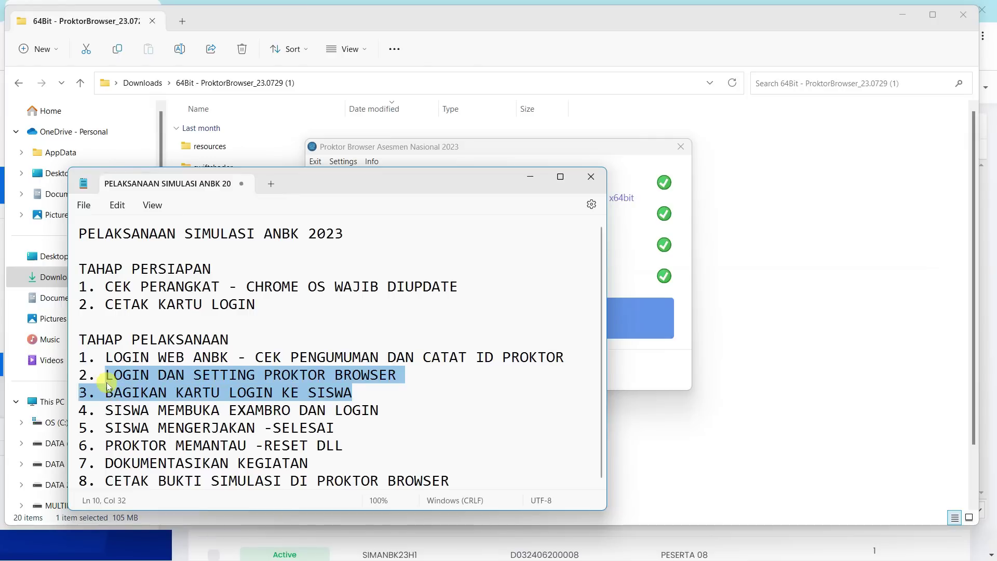
click(132, 393)
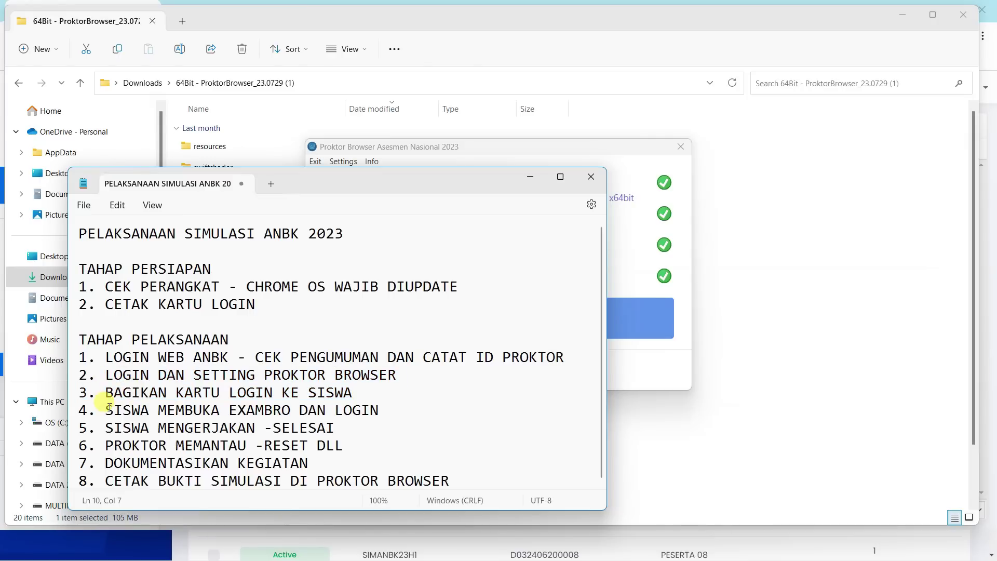
drag(103, 414, 386, 415)
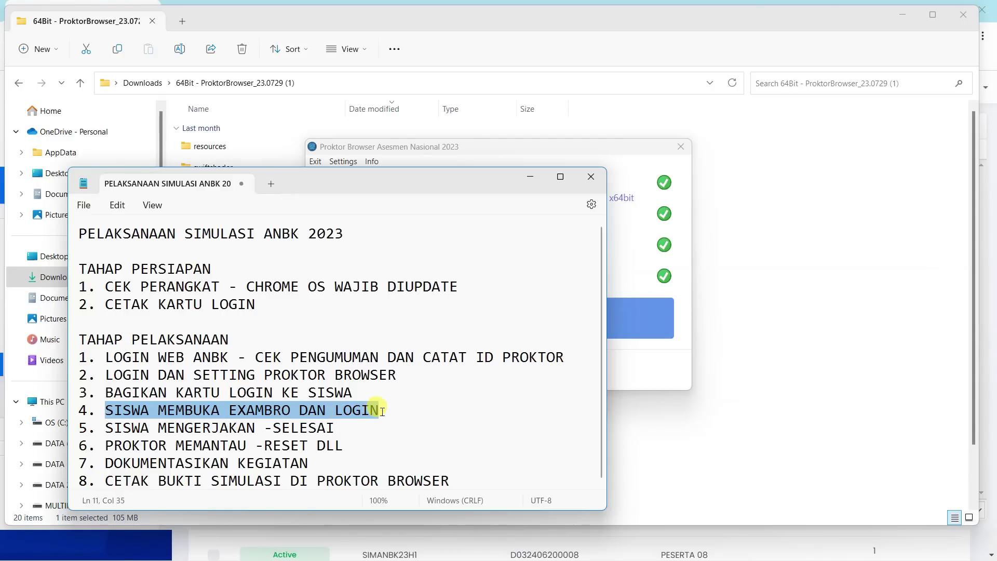